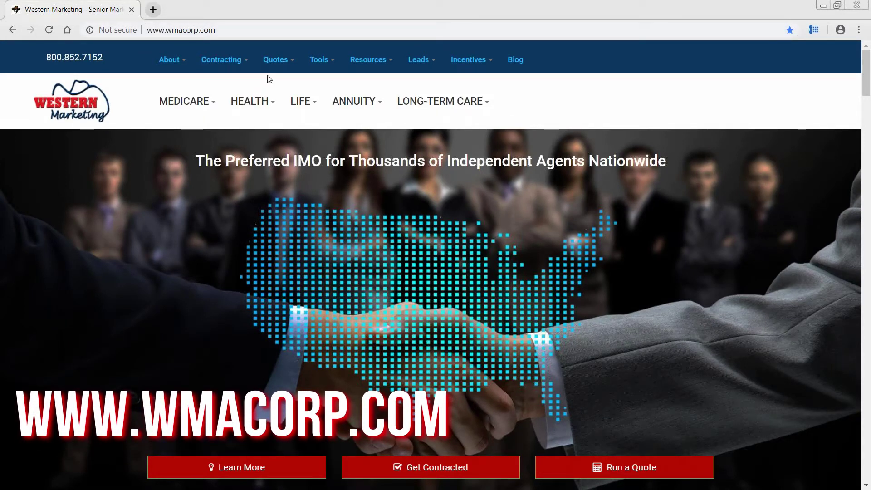
Step: Open the Term/GUL Quote Engine (iPipeline) from the site's quoting tools
mouse_move(277, 62)
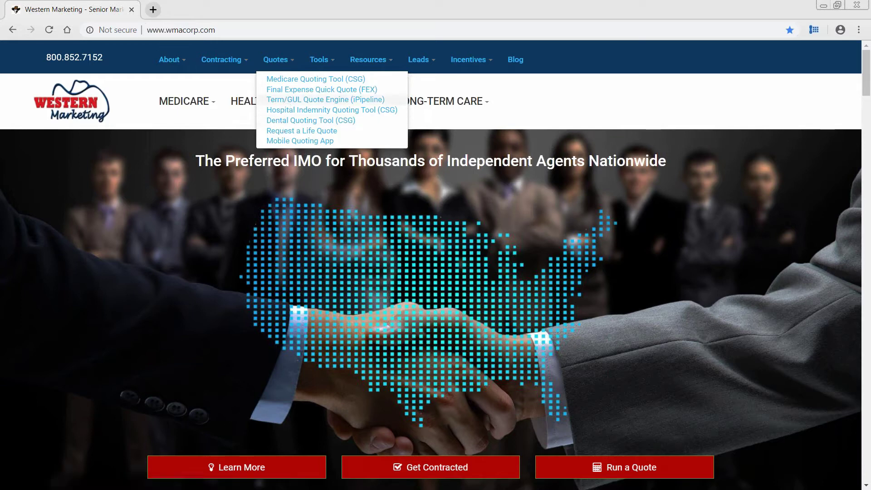
left_click(286, 102)
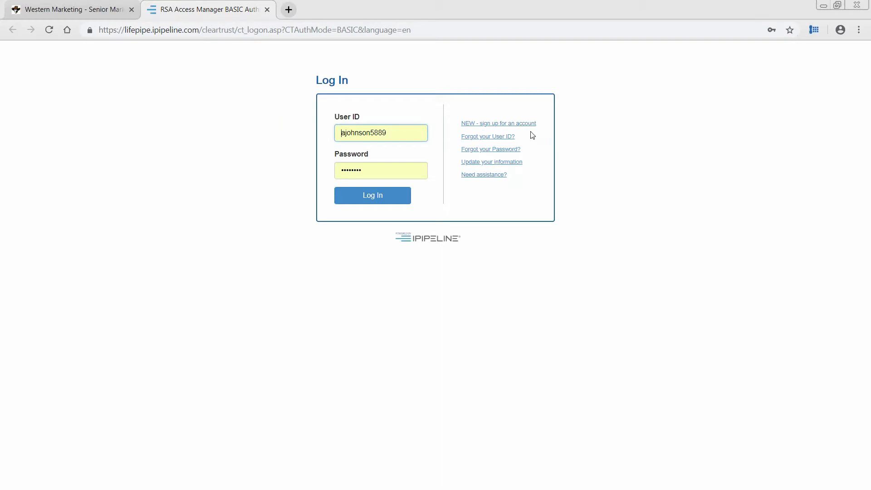
Step: View the new account sign-up form and its required fields, and return to the login page
left_click(522, 124)
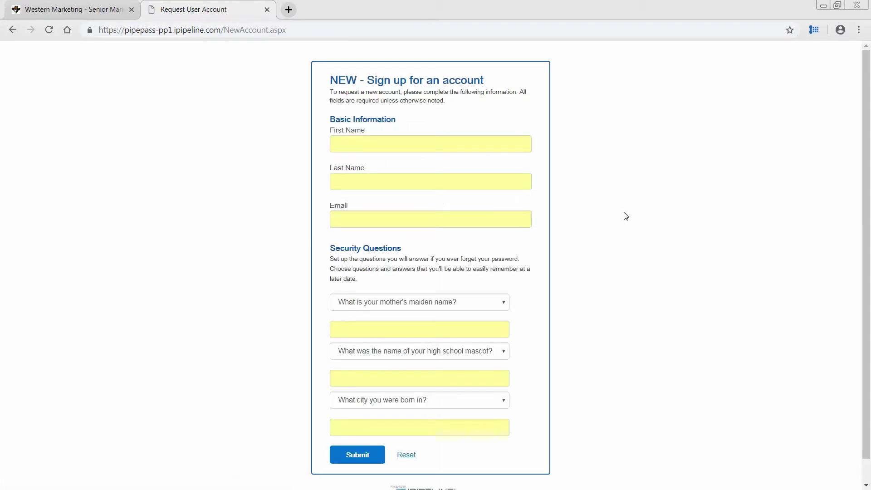
scroll(626, 216, "down", 1)
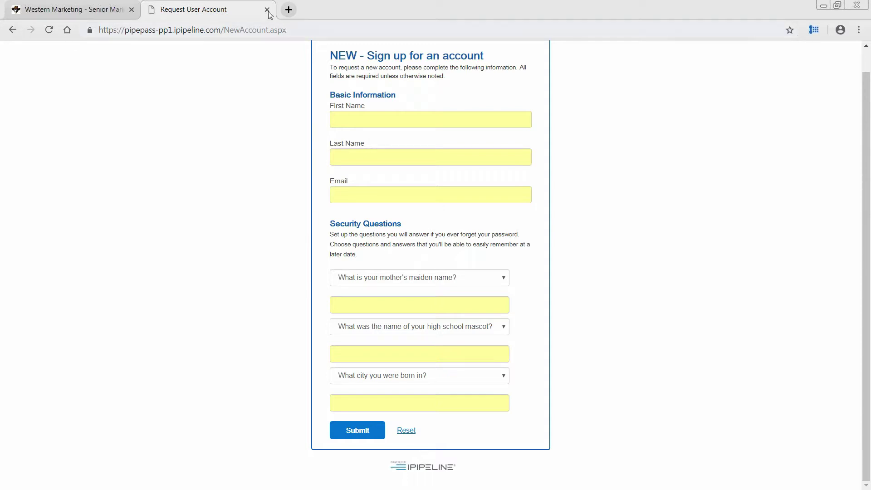
left_click(15, 30)
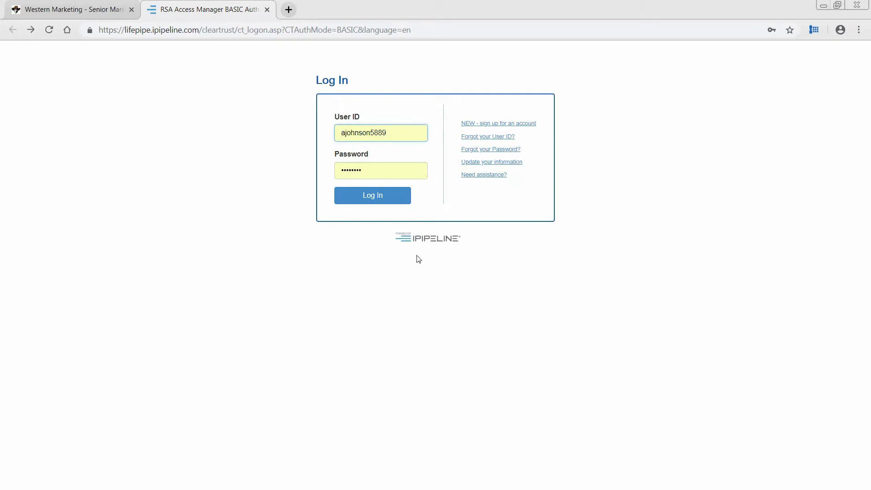
Step: Log in with the prefilled credentials and look over the sections of the insurance quote form
left_click(373, 203)
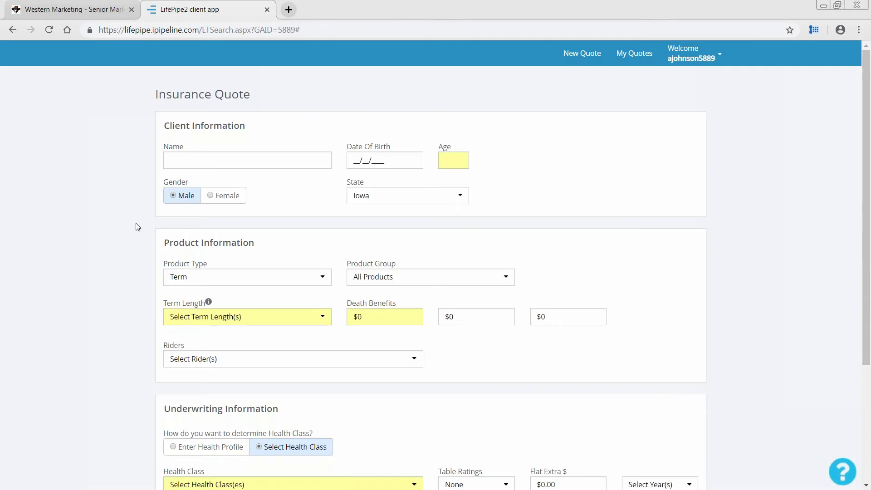
scroll(138, 224, "down", 1)
scroll(137, 223, "up", 1)
scroll(480, 290, "down", 2)
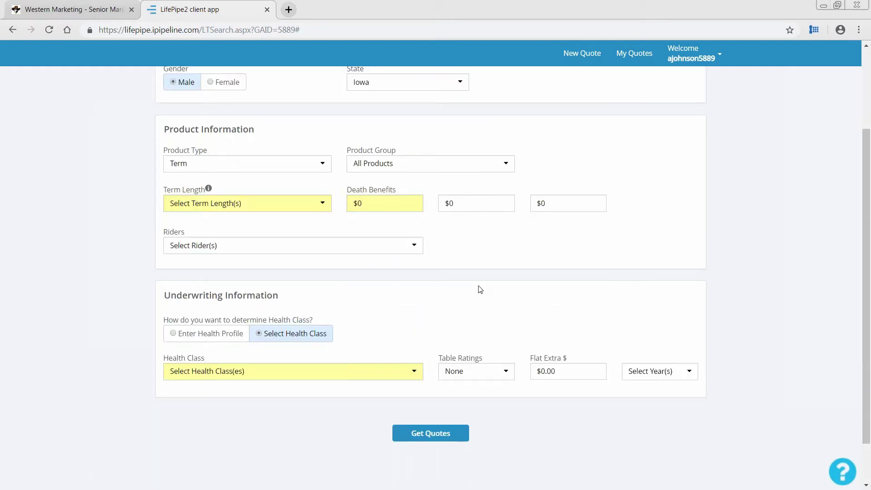
scroll(480, 289, "up", 1)
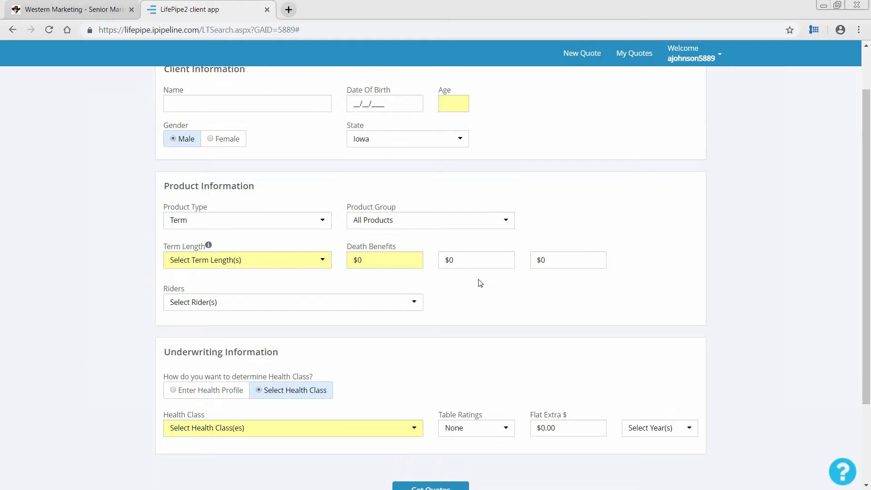
scroll(245, 233, "down", 1)
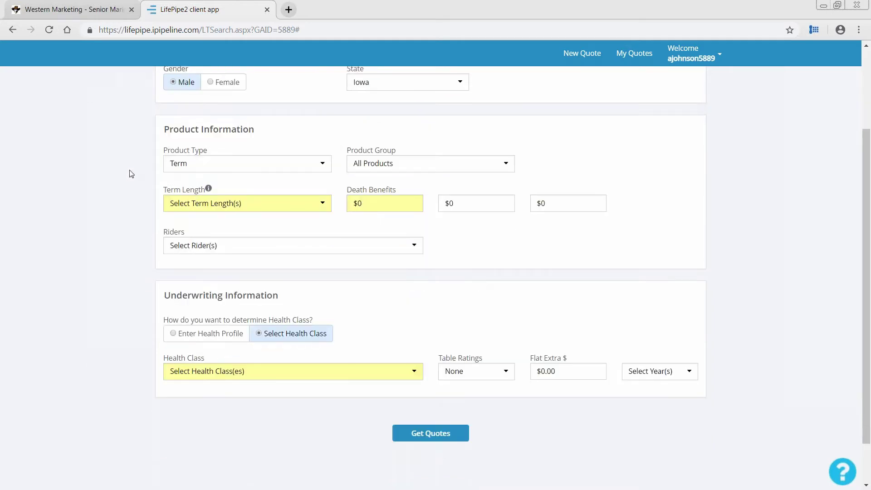
scroll(130, 175, "up", 2)
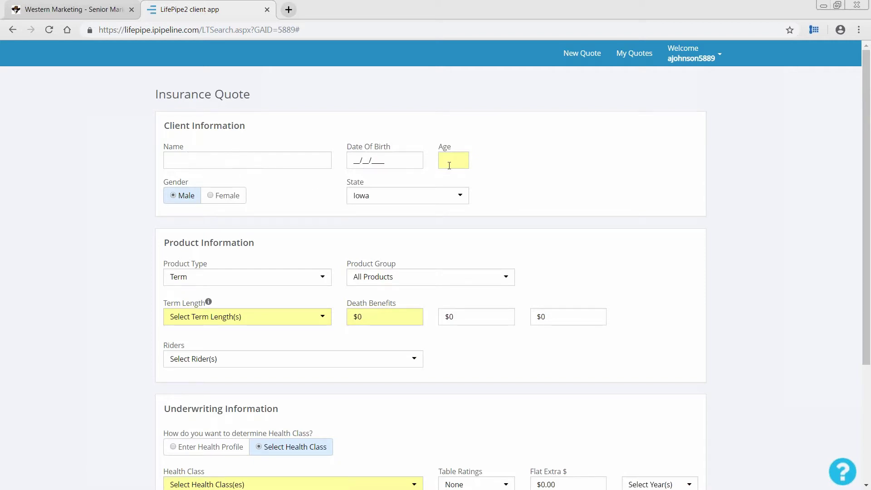
Step: Set the client's age to 45 in the client information
left_click(468, 158)
type("45")
left_click(489, 164)
Step: Review the available product types and leave Term selected
scroll(341, 201, "down", 1)
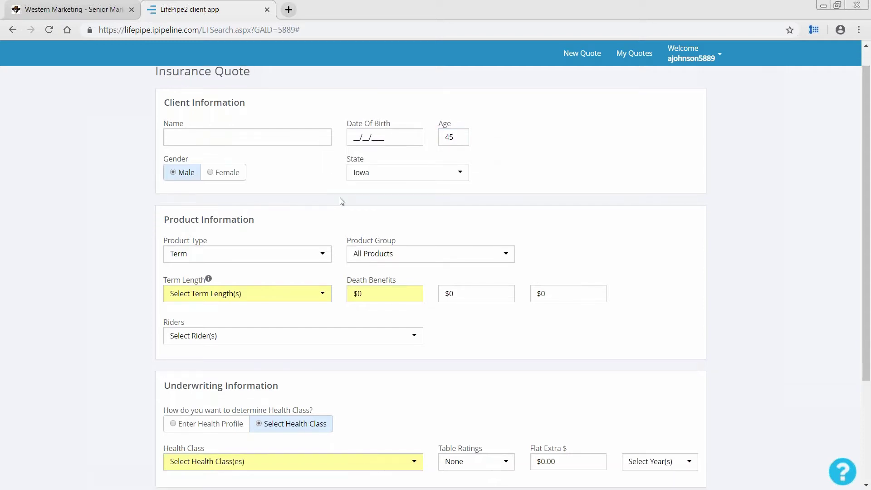
scroll(342, 201, "down", 4)
left_click(322, 166)
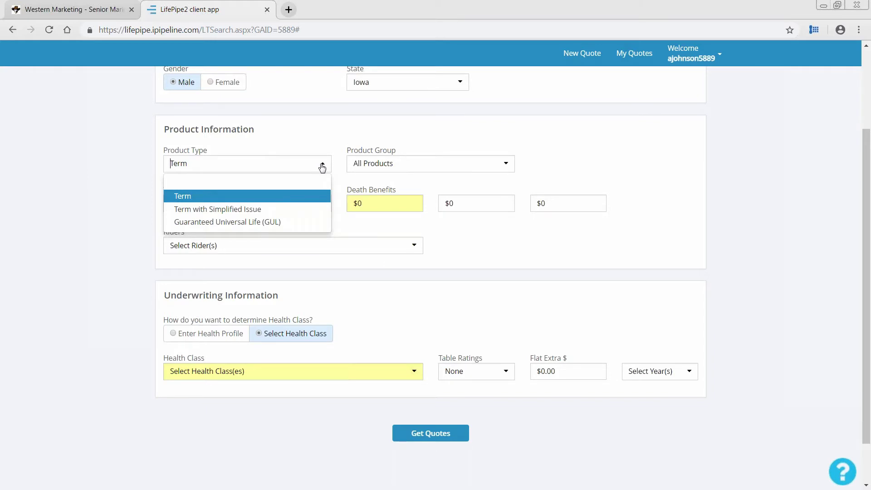
left_click(149, 195)
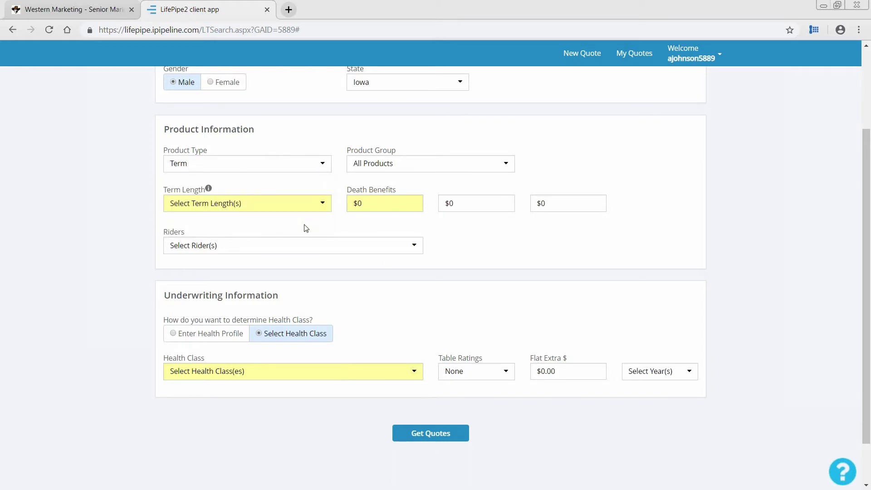
Step: Select the term lengths 10, 15, 20, 25 and 30 years for the quote
left_click(323, 205)
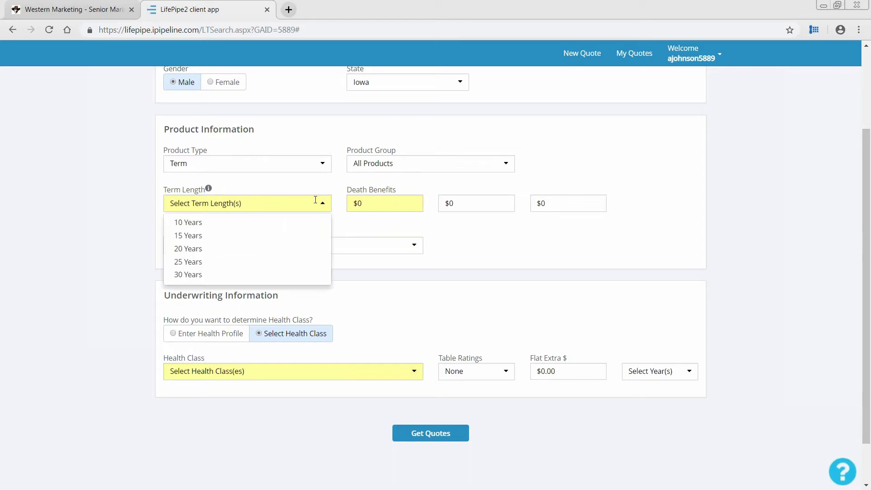
left_click(306, 222)
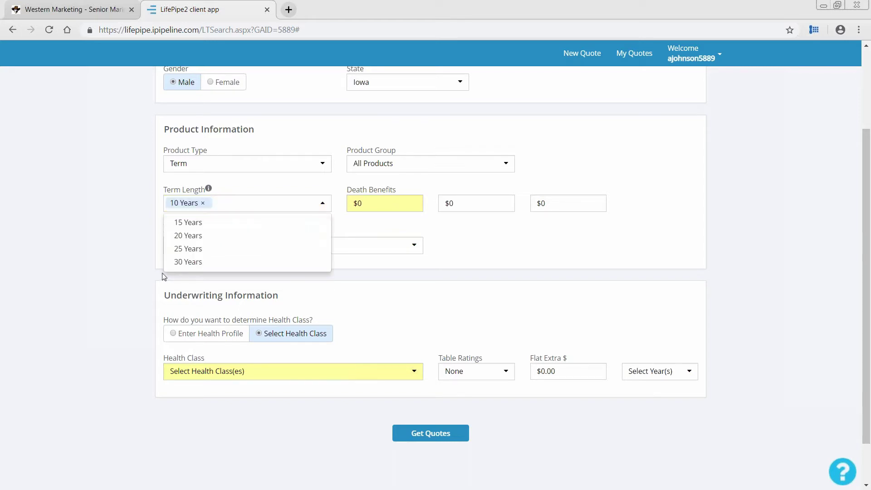
left_click(205, 259)
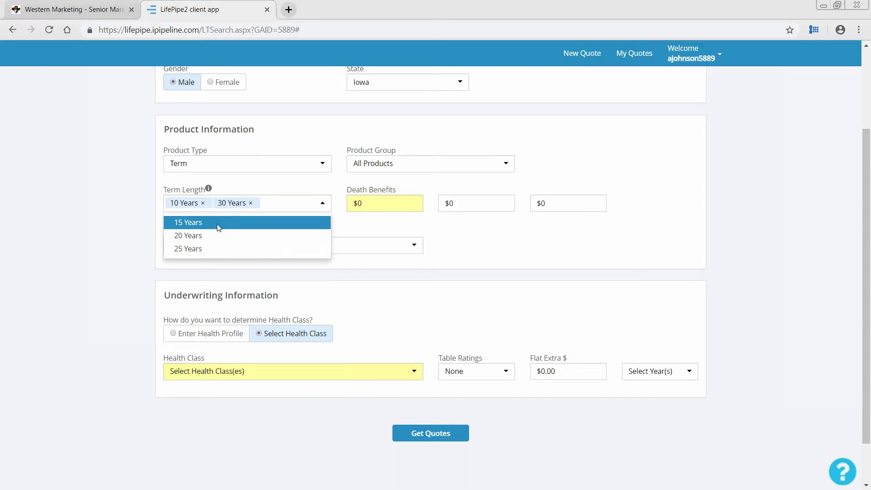
left_click(210, 227)
left_click(206, 235)
left_click(204, 236)
left_click(89, 249)
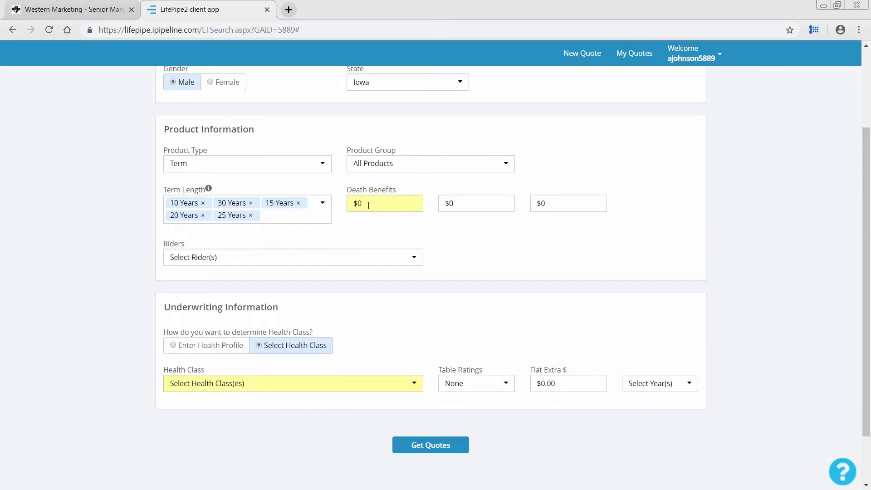
Step: Set the three death benefit amounts to $50,000, $100,000 and $250,000
left_click(401, 207)
type("50000")
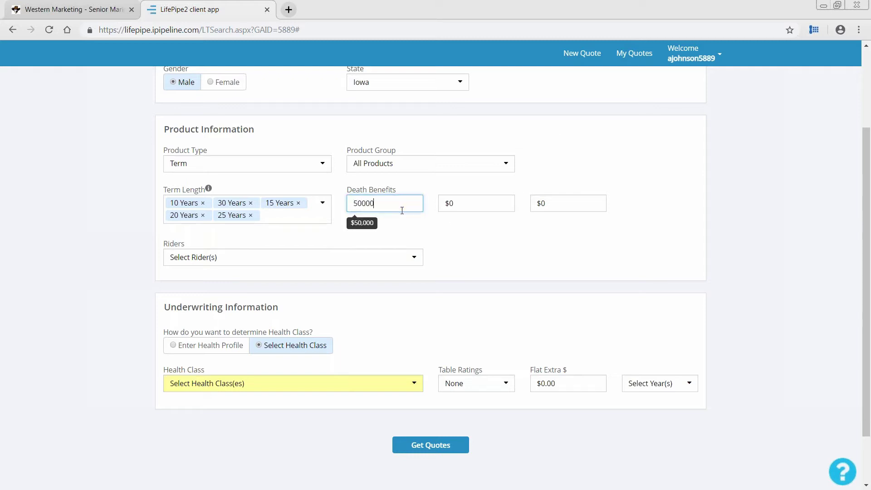
key("Tab")
type("100000")
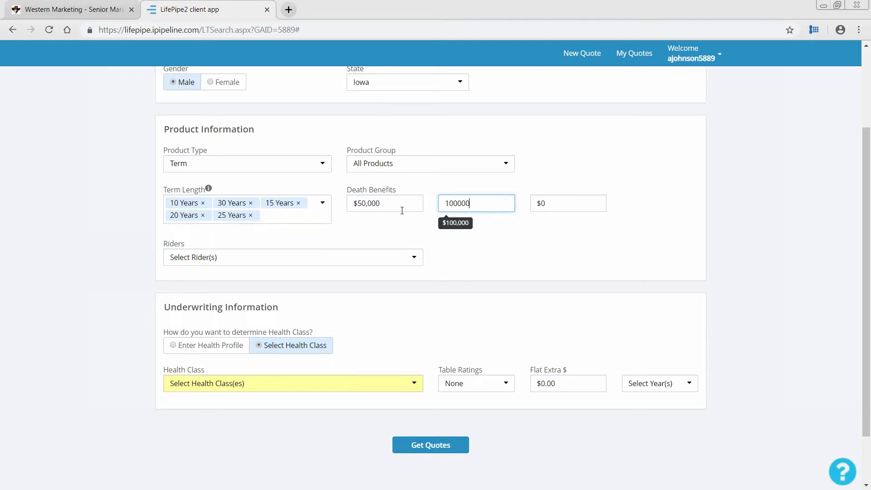
key("Tab")
type("250000")
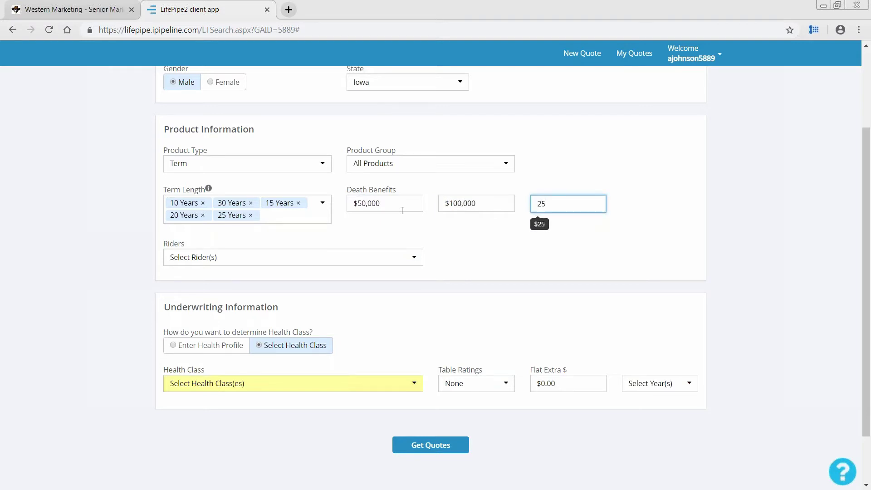
key("Tab")
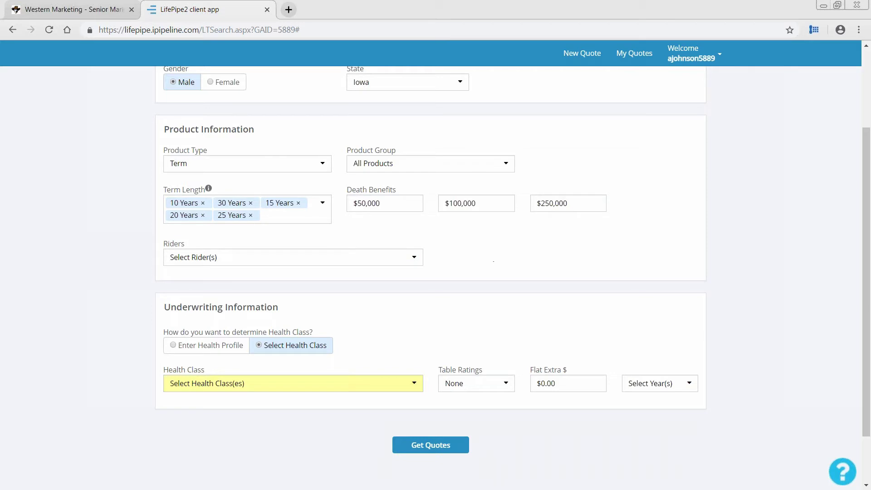
Step: Try adding the Child Rider (CIR), browse its unit choices, and remove the rider
key("Down")
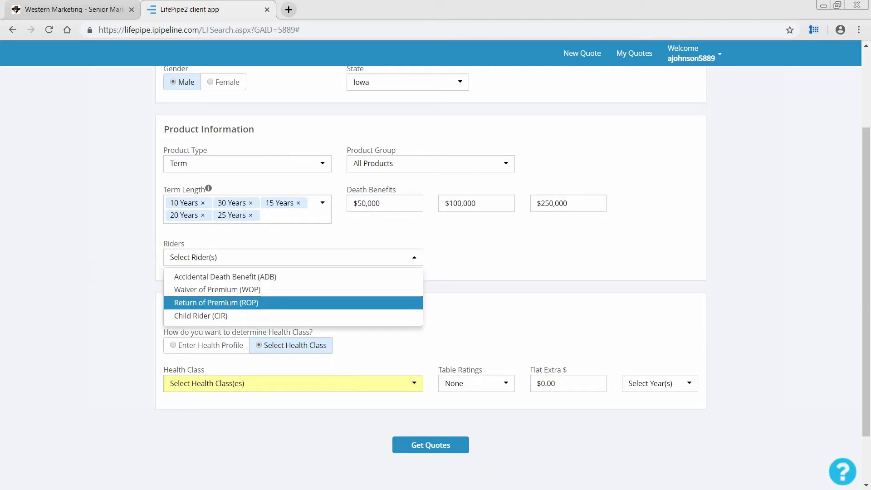
left_click(223, 317)
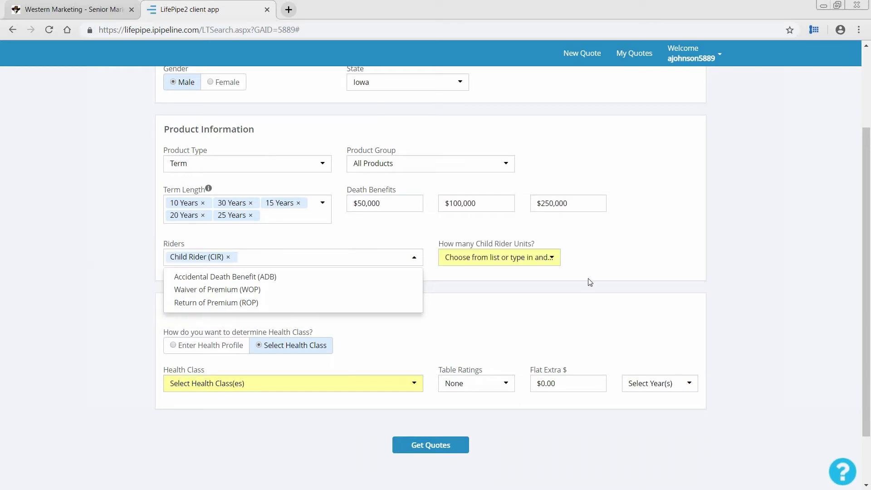
left_click(554, 262)
left_click(555, 262)
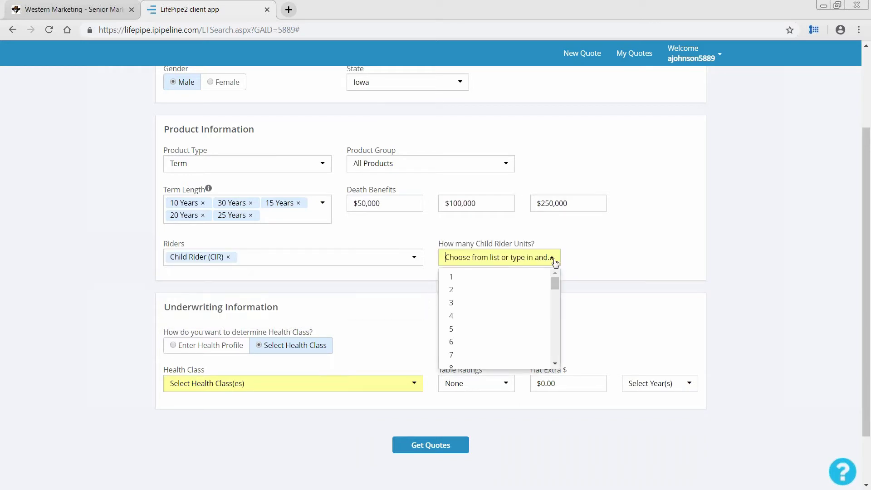
mouse_move(556, 283)
left_mouse_down()
mouse_move(556, 291)
mouse_move(552, 274)
mouse_move(554, 296)
left_mouse_up()
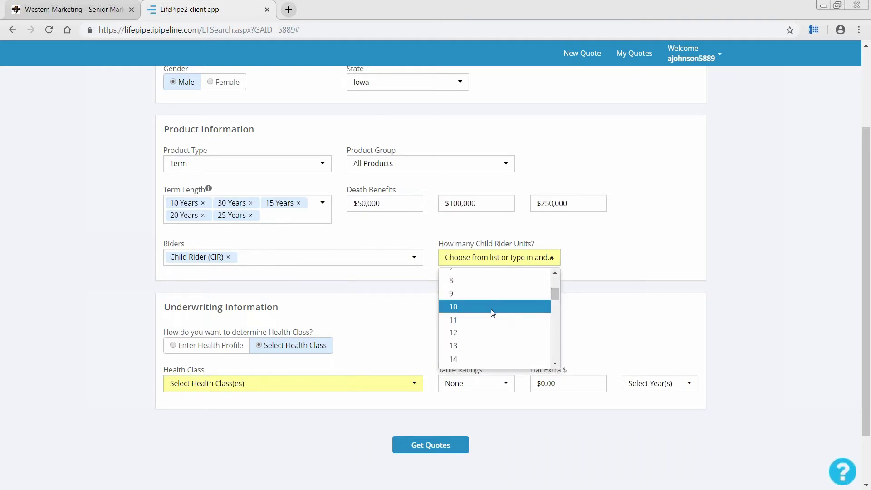
left_click(429, 239)
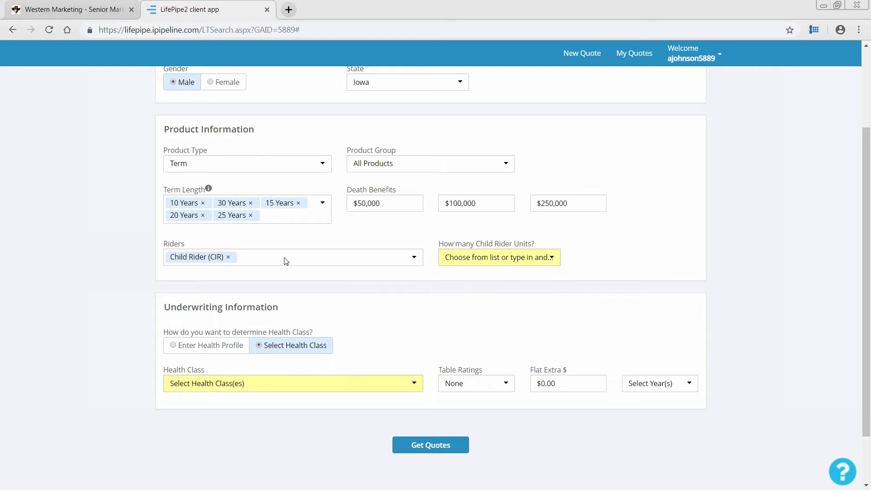
left_click(229, 257)
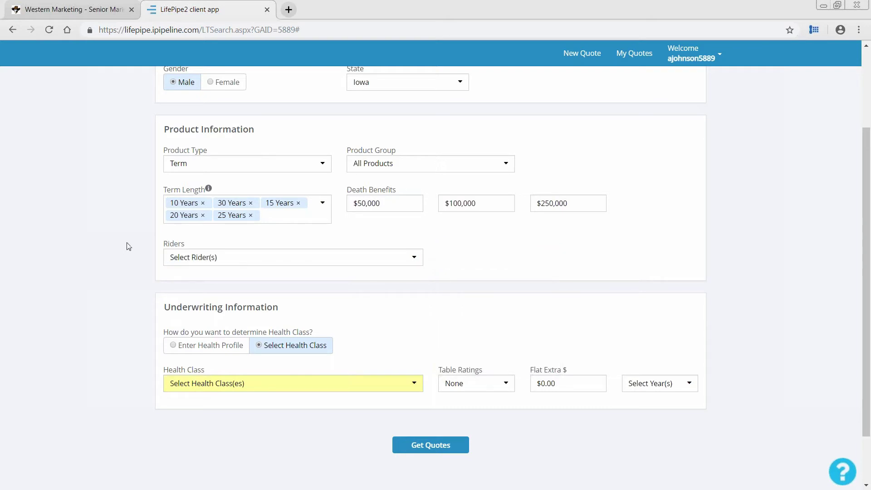
Step: Try Enter Health Profile as the health class method, view its height choices, and return to Select Health Class
scroll(127, 246, "down", 2)
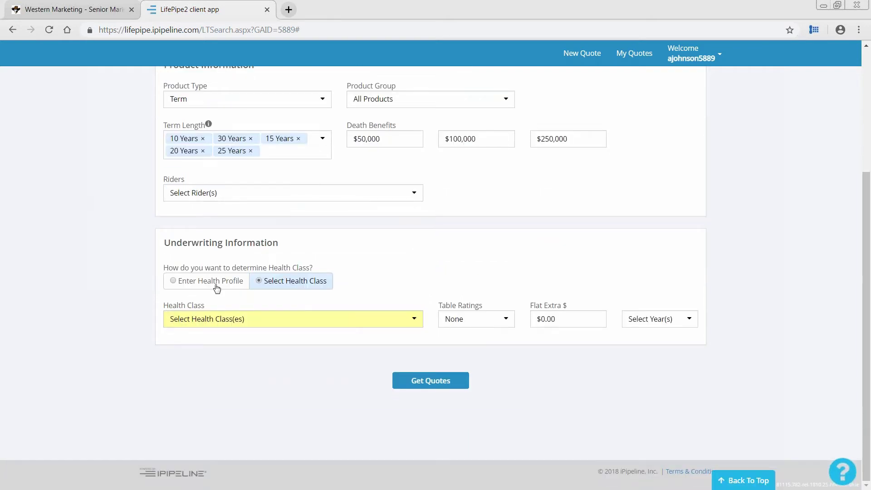
left_click(215, 286)
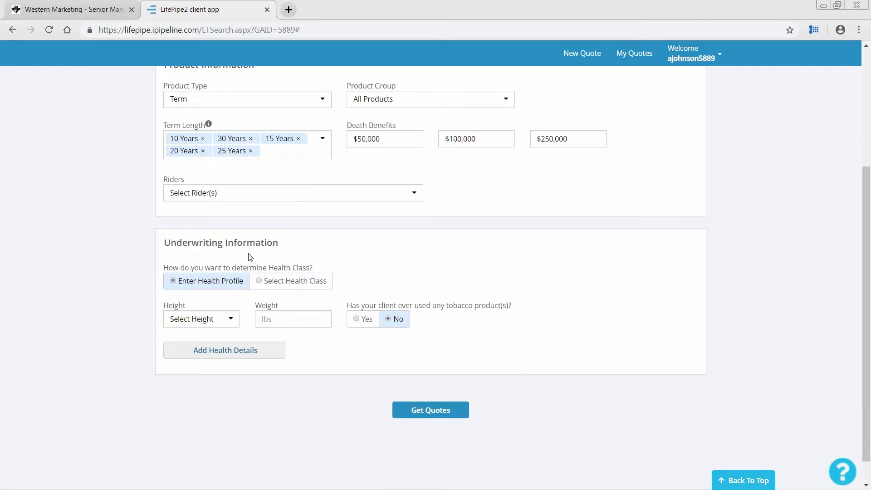
left_click(230, 320)
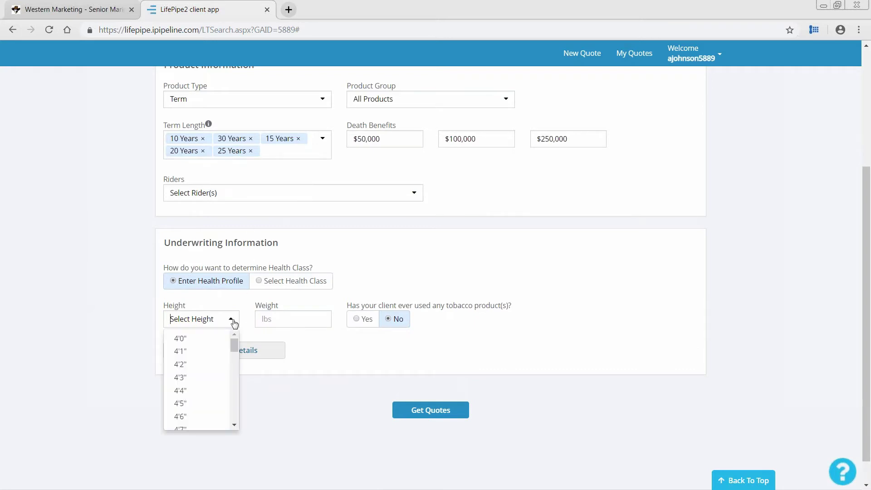
left_click(353, 374)
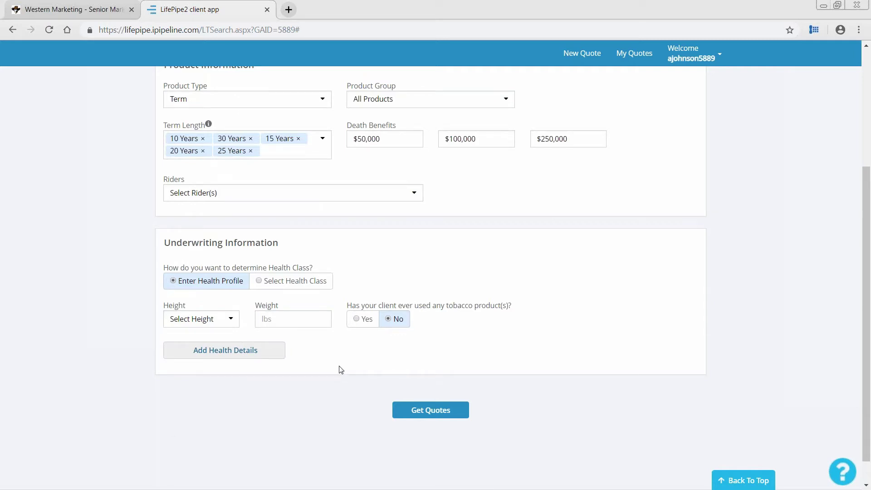
left_click(259, 281)
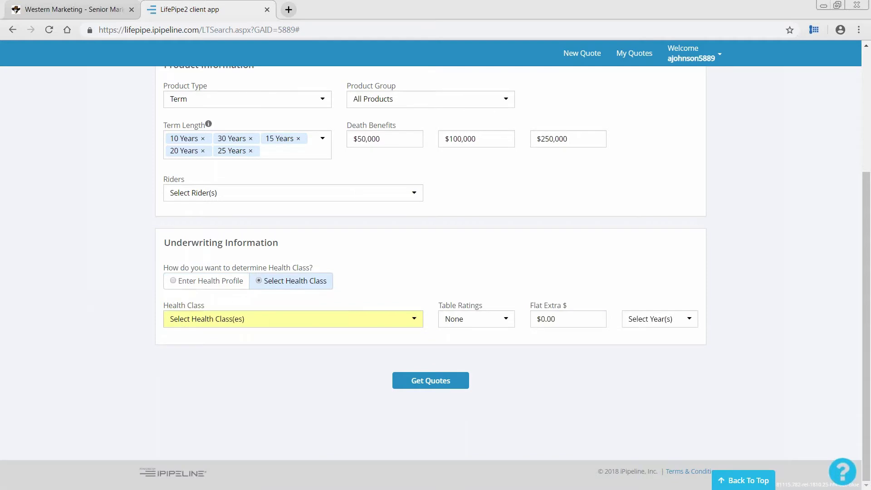
Step: Set the health class to Standard Non-Tobacco
left_click(338, 321)
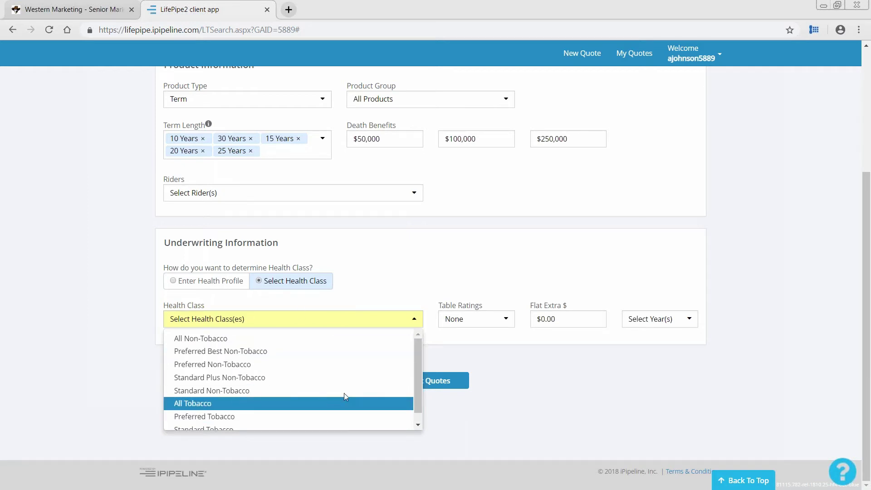
left_click_drag(417, 369, 418, 379)
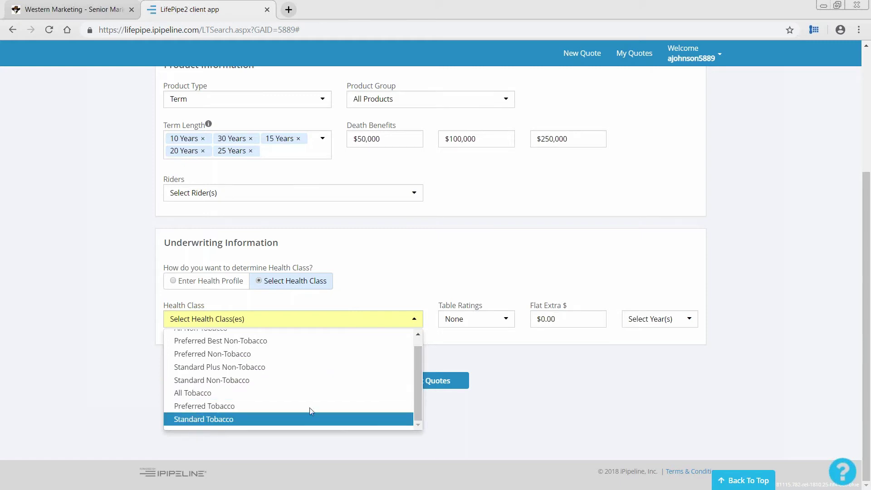
left_click_drag(421, 387, 423, 367)
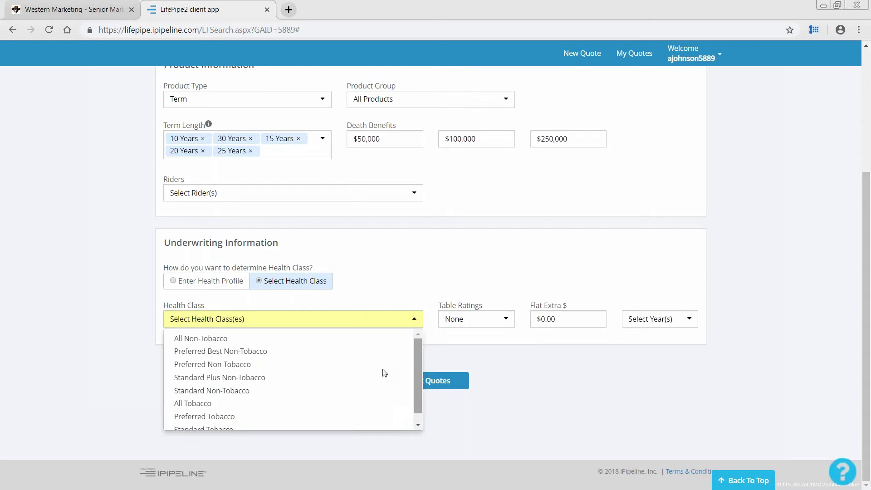
left_click(283, 390)
left_click(807, 392)
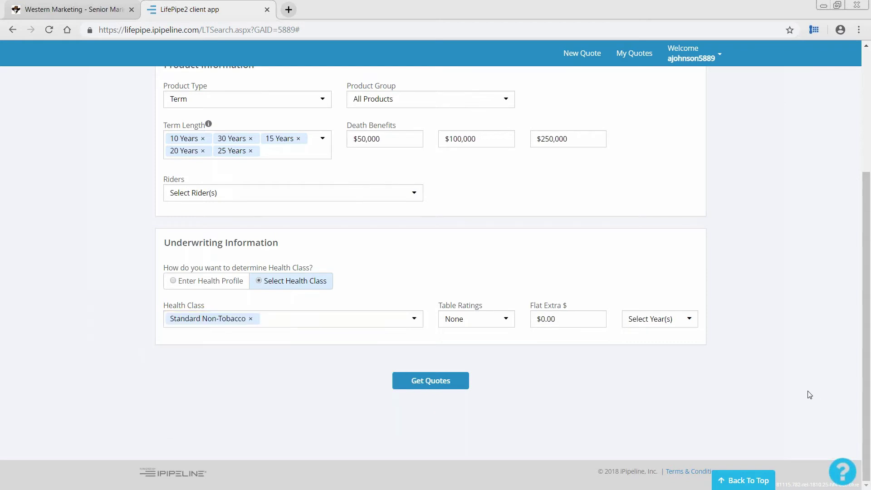
Step: Examine the Table Ratings choices, the Flat Extra amount and its year choices without selecting any
left_click(506, 323)
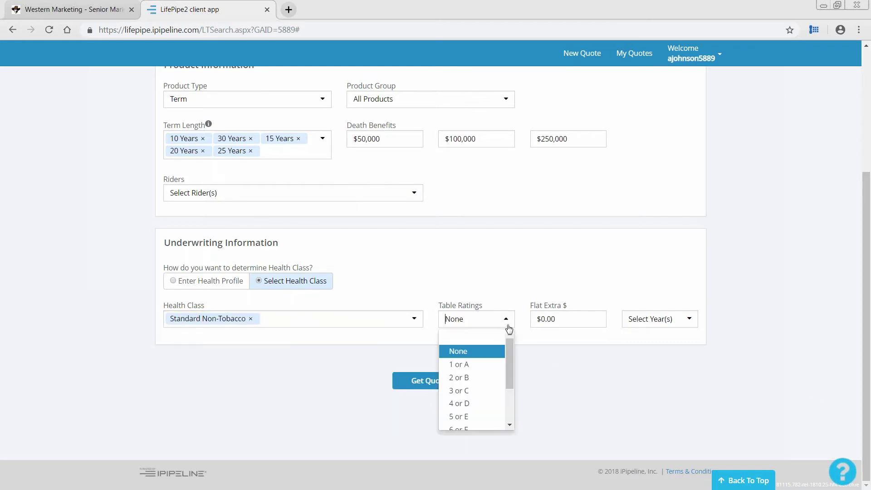
left_click_drag(510, 342, 509, 363)
mouse_move(509, 349)
left_mouse_down()
mouse_move(507, 332)
mouse_move(511, 377)
mouse_move(512, 342)
left_mouse_up()
left_click(797, 383)
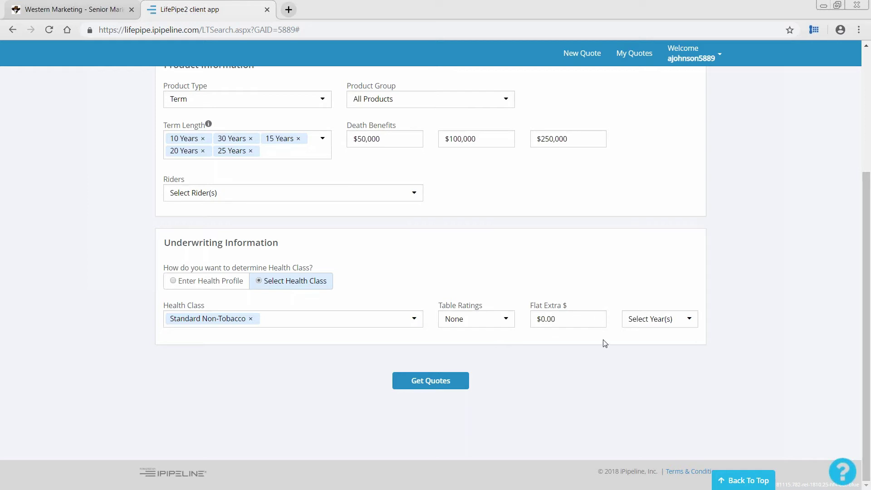
left_click(600, 321)
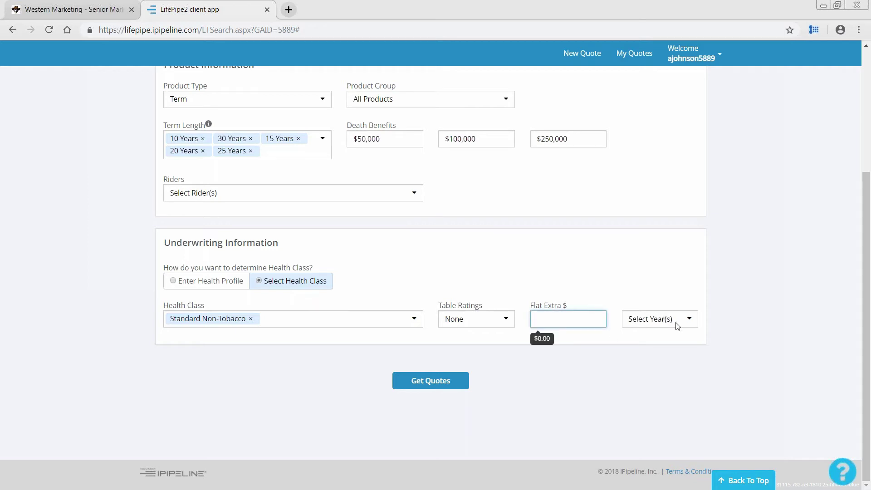
left_click(688, 325)
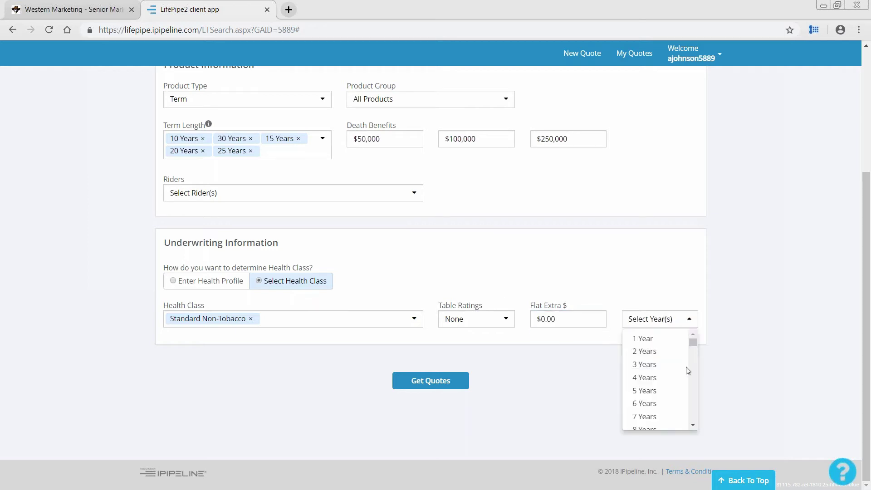
left_click(780, 314)
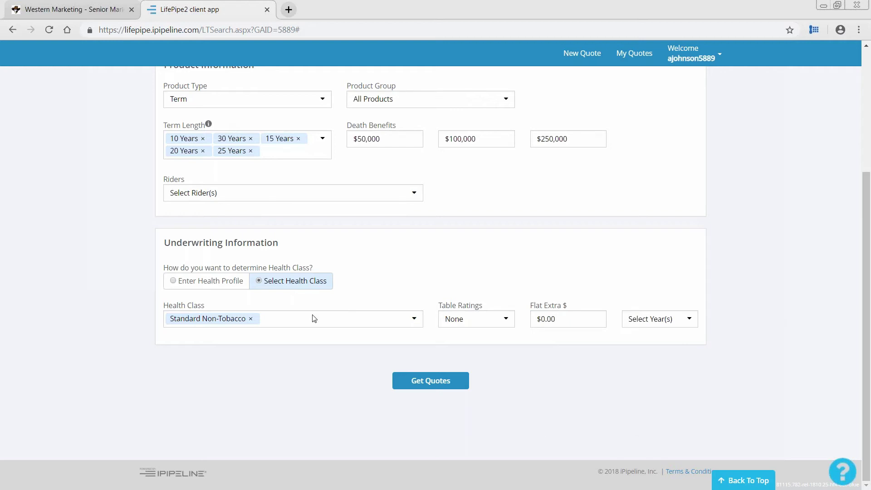
Step: Review the completed quote form from client information to underwriting and get the quotes
scroll(312, 318, "up", 4)
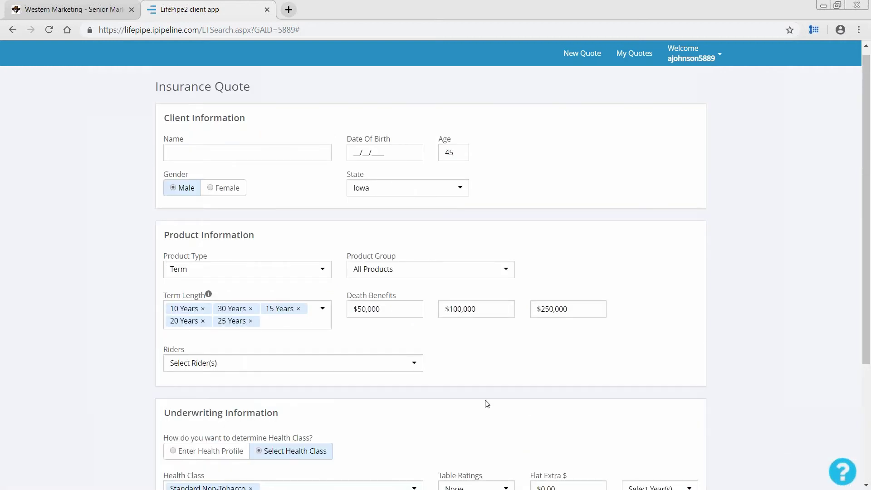
scroll(487, 403, "down", 1)
scroll(438, 451, "down", 1)
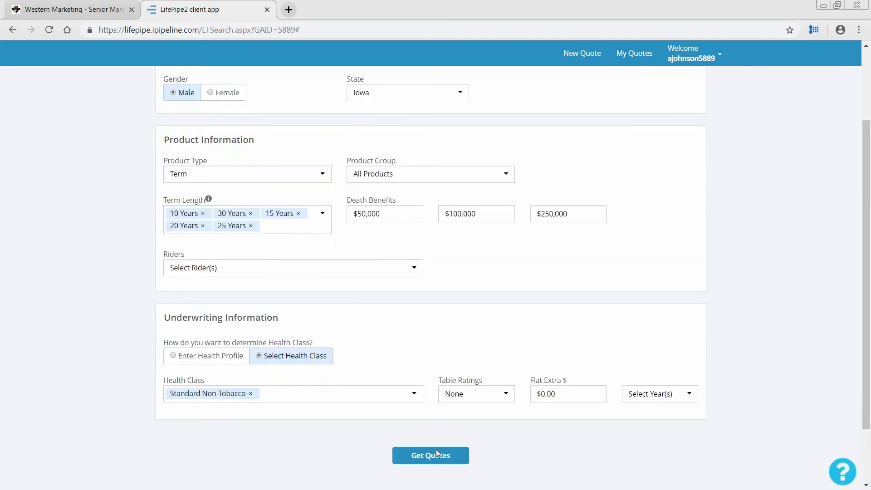
left_click(437, 437)
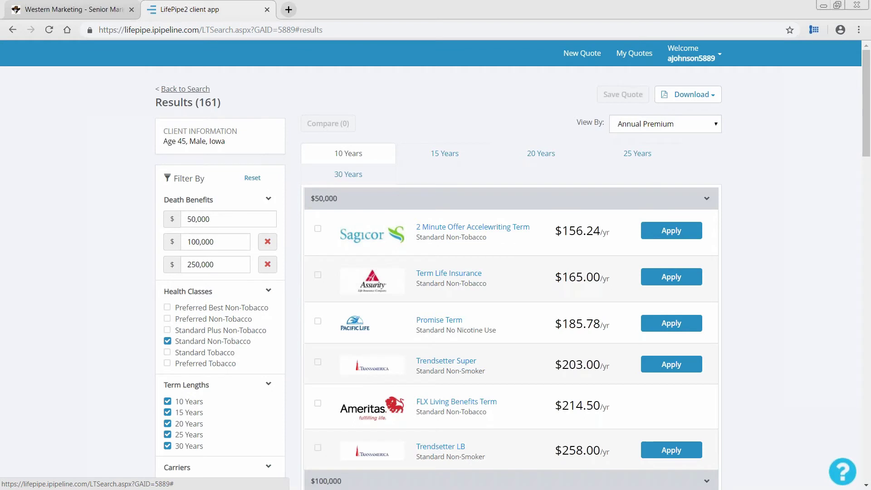
Step: Show the quote results by Monthly Premium
left_click(713, 127)
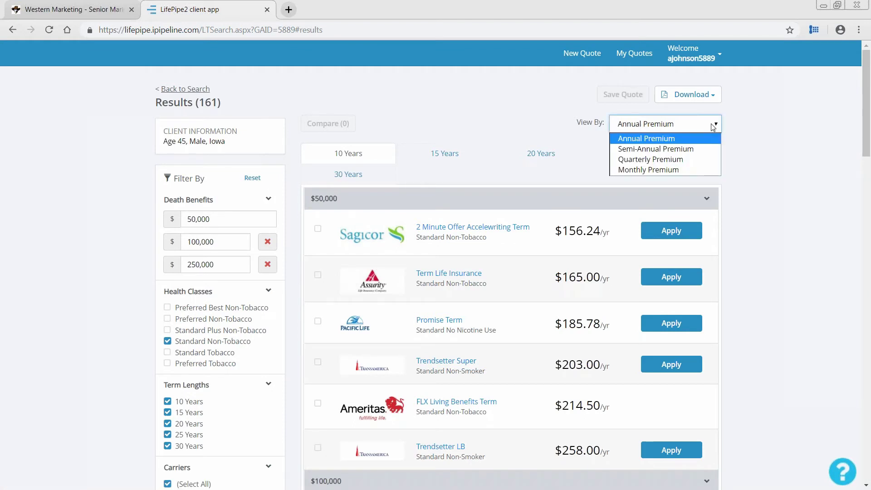
left_click(700, 170)
left_click(748, 144)
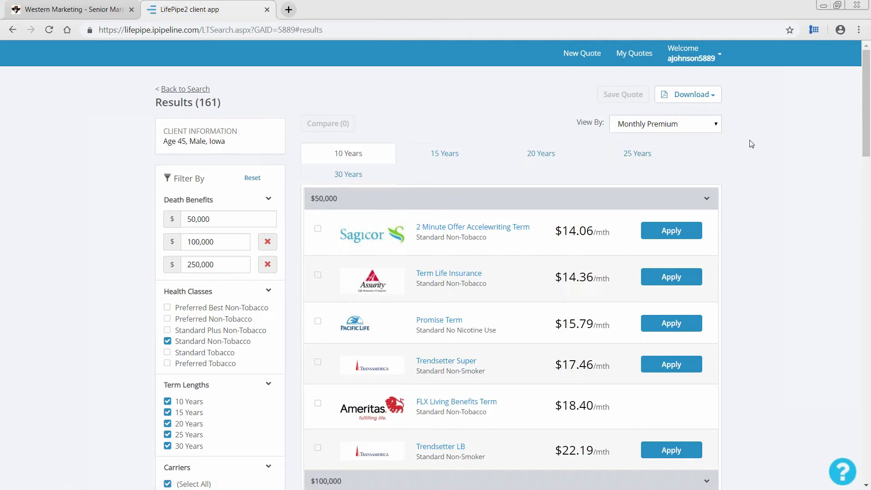
Step: Look through the 10-year results and view the apply options for Mutual of Omaha's $100,000 Term Life Answers - Brokerage
scroll(751, 143, "down", 1)
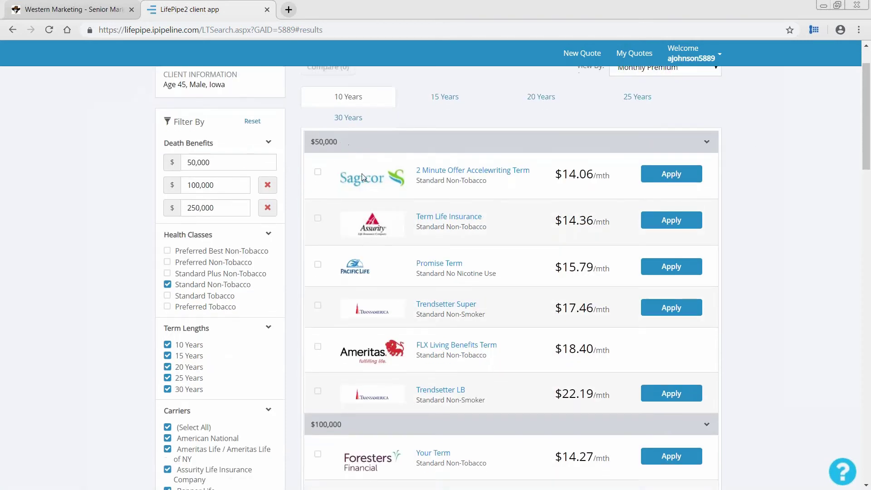
scroll(363, 176, "down", 2)
scroll(363, 177, "down", 6)
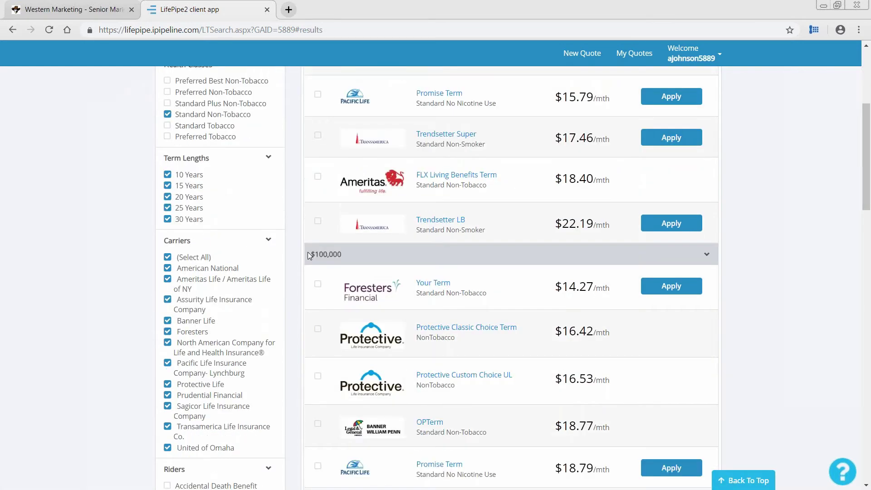
scroll(366, 266, "down", 8)
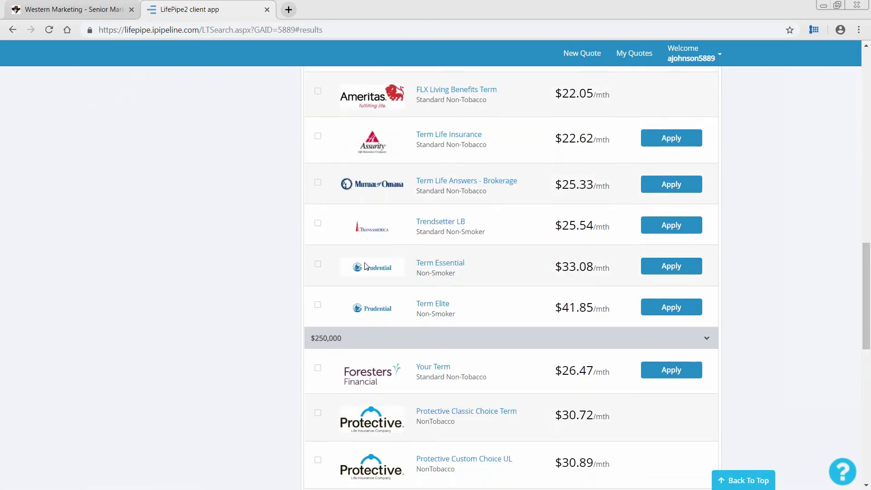
scroll(794, 304, "up", 2)
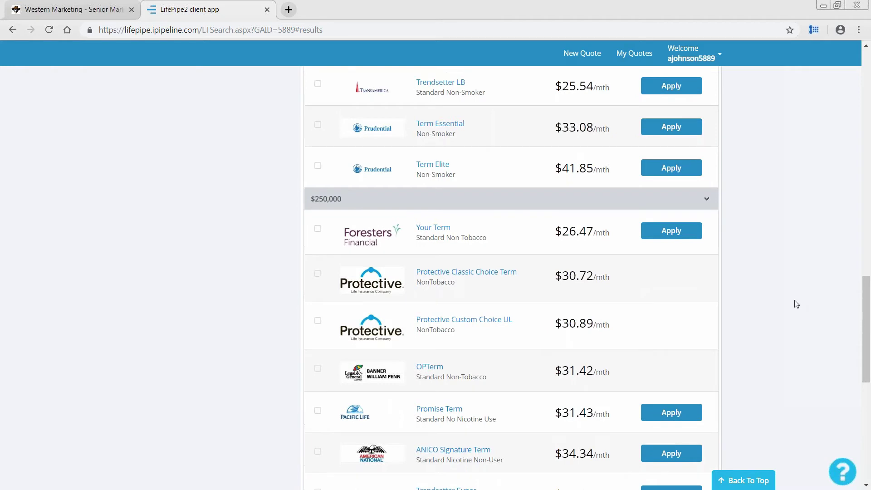
left_click(671, 150)
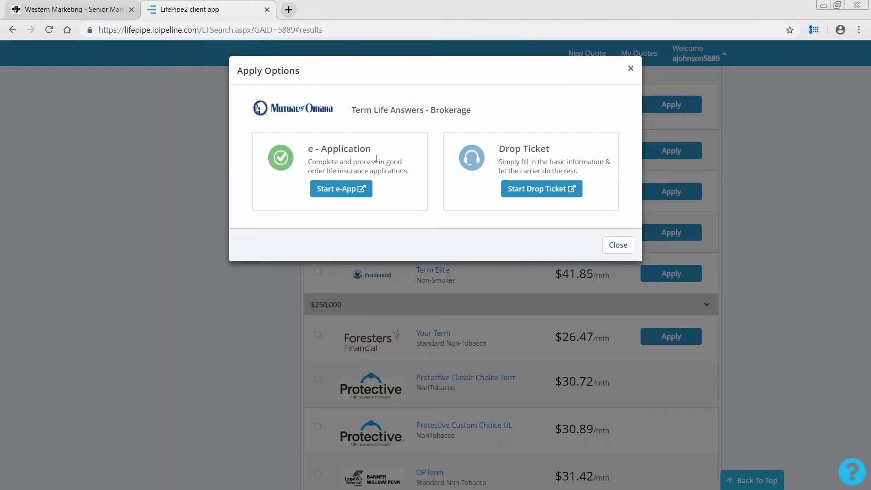
left_click(631, 69)
Step: View the apply options for the $250,000 Foresters Financial Your Term quote and return to the start of the results
scroll(756, 304, "down", 3)
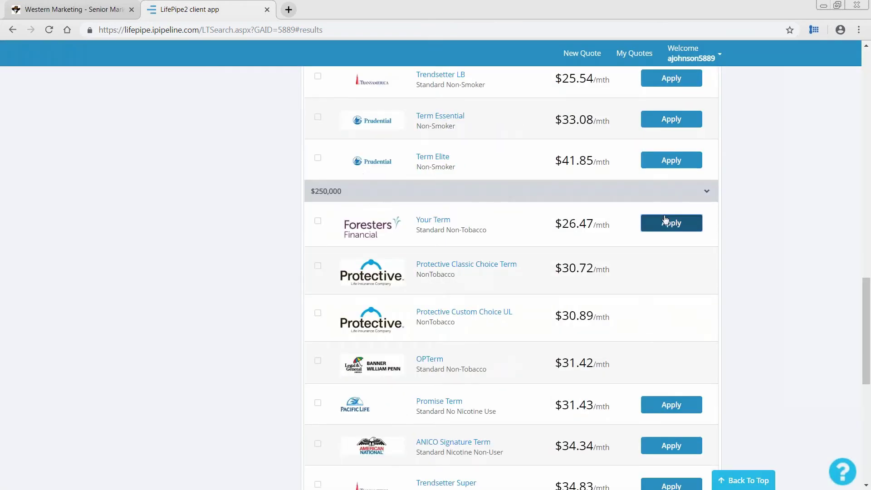
left_click(665, 220)
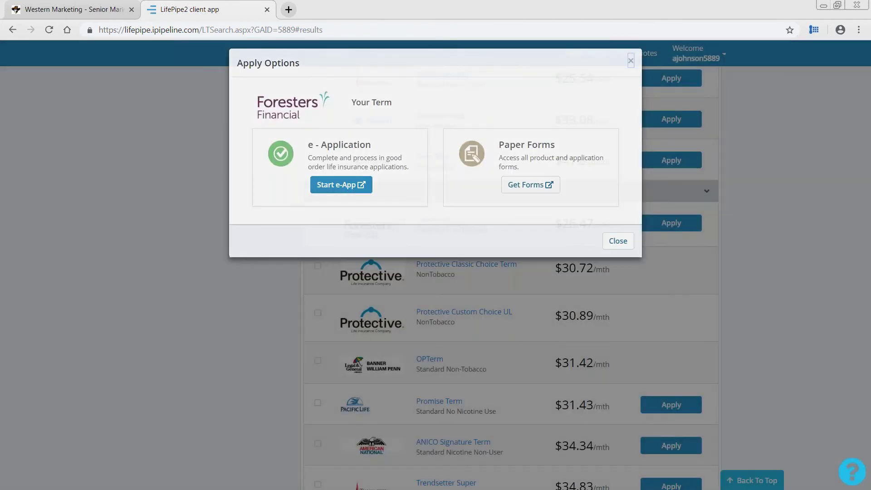
left_click(631, 69)
scroll(783, 342, "up", 7)
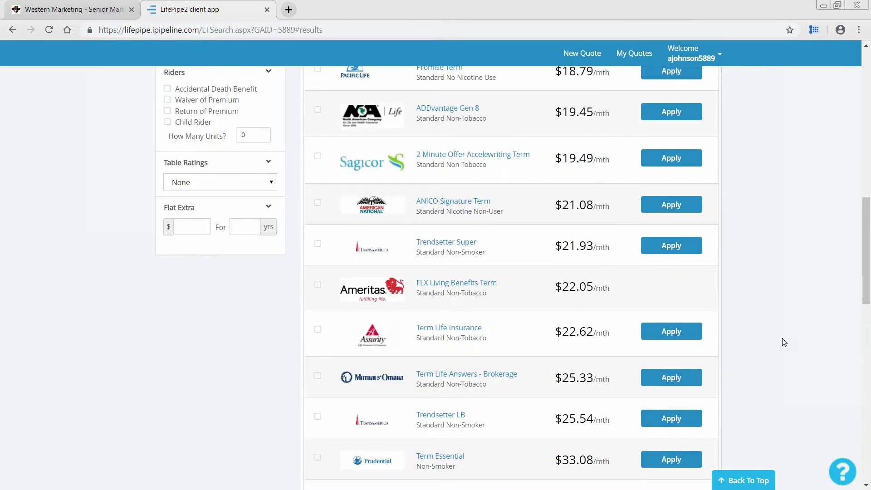
scroll(784, 342, "up", 5)
scroll(785, 342, "up", 8)
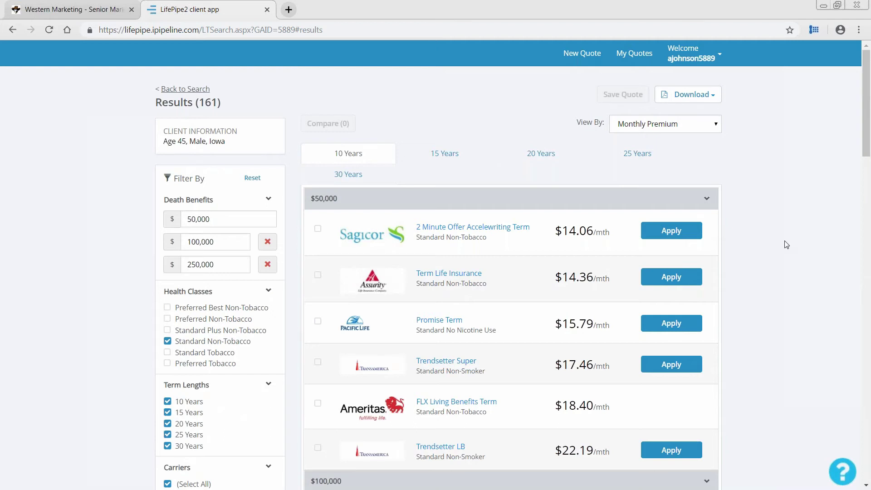
Step: Mark Sagicor's 2 Minute Offer Accelewriting Term and Ameritas' FLX Living Benefits Term for comparison in the 10-year $50,000 results
scroll(786, 245, "down", 1)
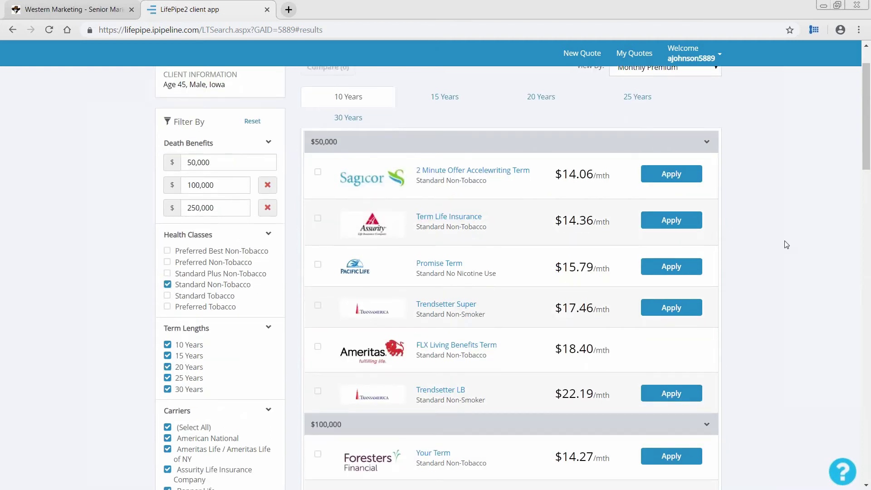
left_click(318, 174)
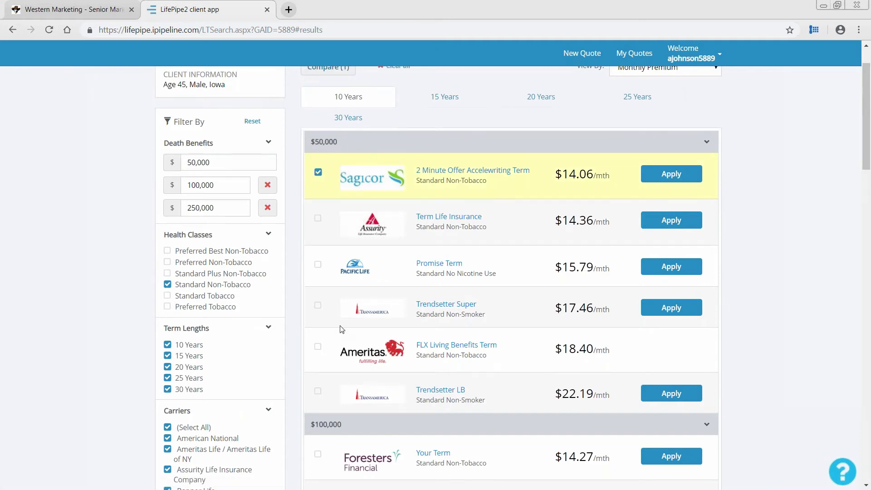
scroll(342, 329, "down", 5)
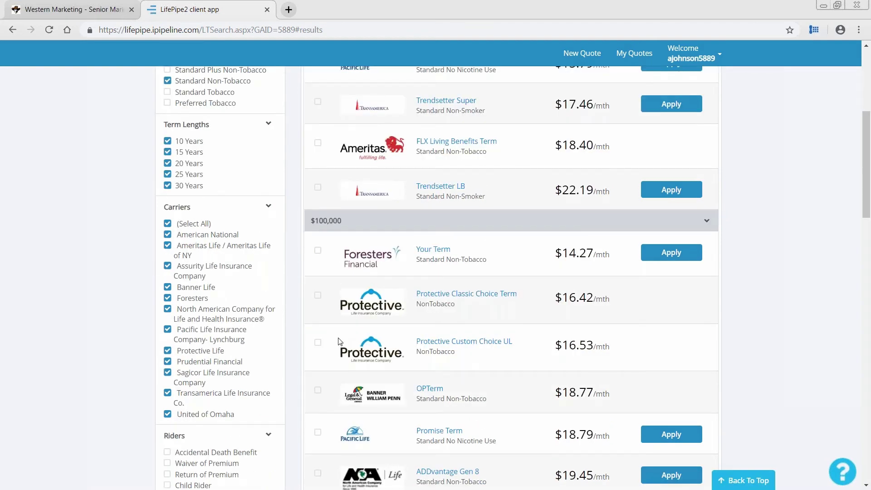
scroll(340, 341, "up", 2)
left_click(318, 234)
scroll(673, 392, "up", 1)
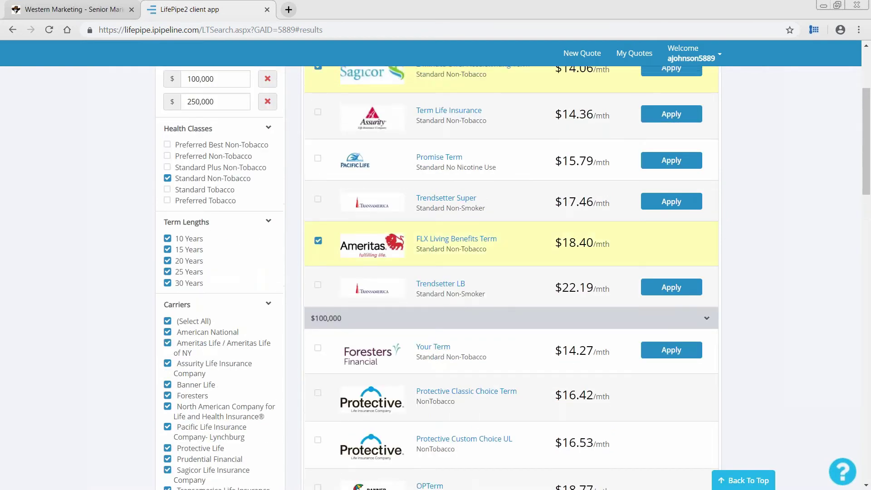
scroll(671, 336, "up", 1)
Step: Mark Foresters' Your Term and North American's ADDvantage Gen 8 for comparison in the 10-year $100,000 results
scroll(671, 336, "down", 5)
left_click(318, 170)
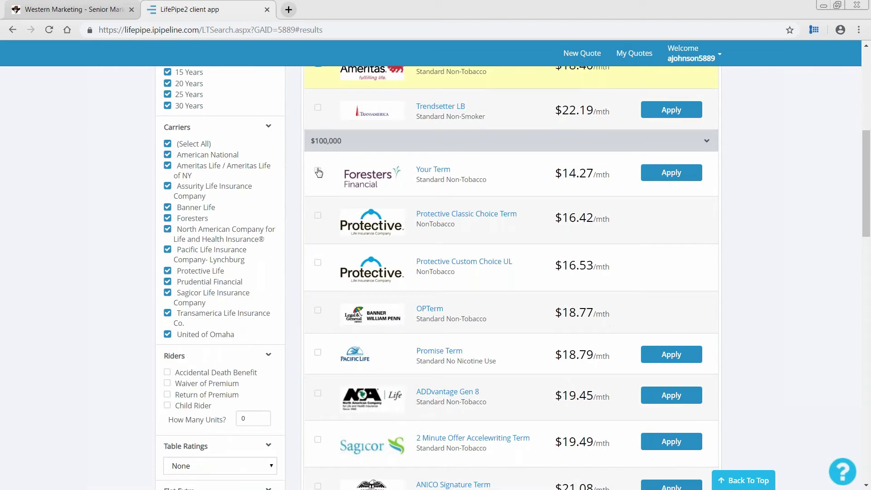
scroll(632, 278, "up", 1)
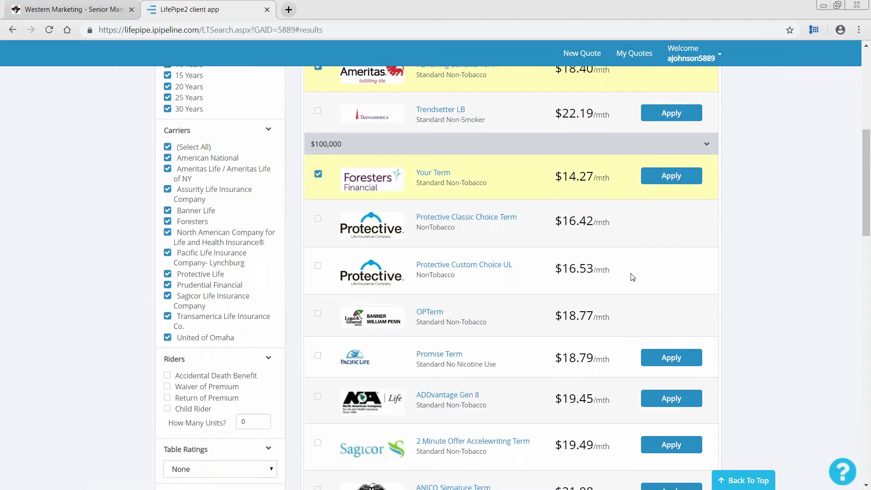
scroll(633, 277, "up", 1)
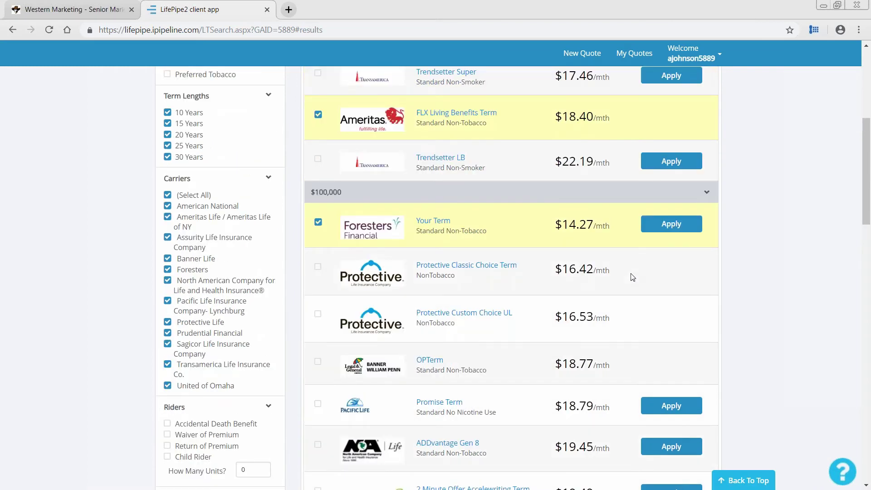
scroll(632, 277, "down", 2)
scroll(511, 277, "down", 1)
left_click(318, 280)
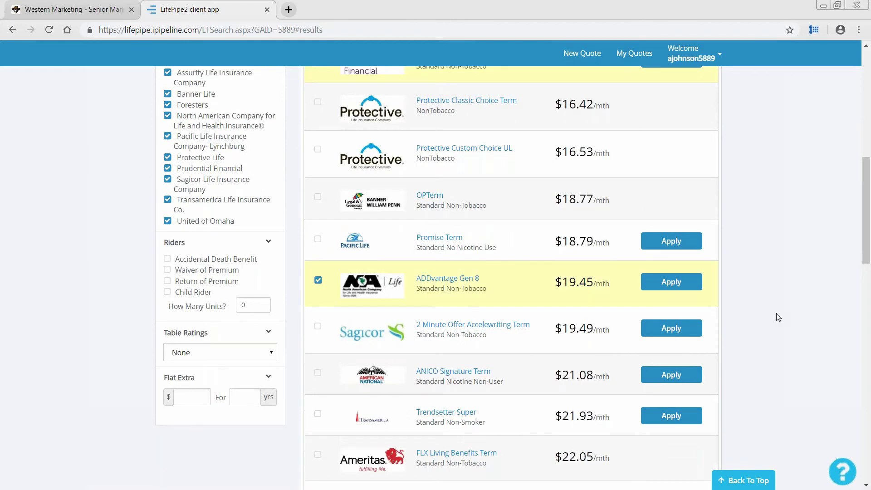
Step: Mark Foresters' Your Term, Protective Classic Choice Term and Banner's OPTerm for comparison in the 10-year $250,000 results
scroll(778, 317, "down", 5)
scroll(319, 217, "down", 4)
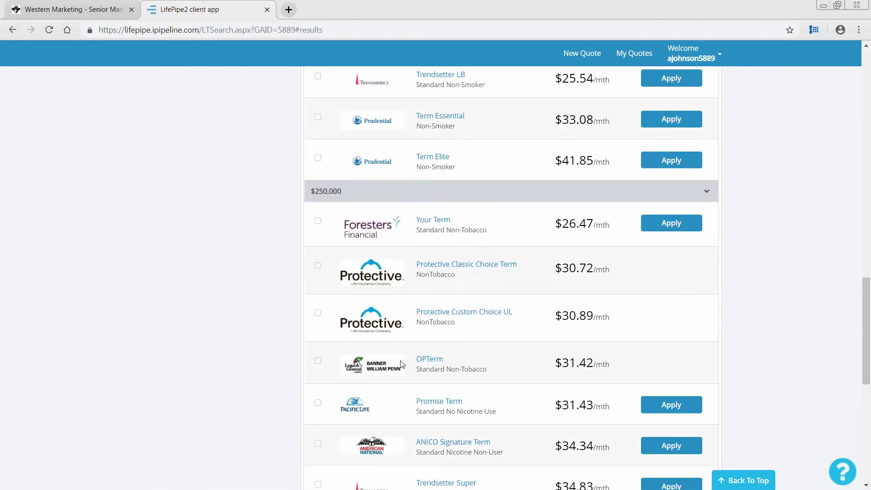
left_click(318, 221)
scroll(319, 218, "down", 1)
left_click(319, 210)
left_click(318, 304)
Step: Return to the start of the results and show the 15-year term quotes
scroll(787, 319, "up", 3)
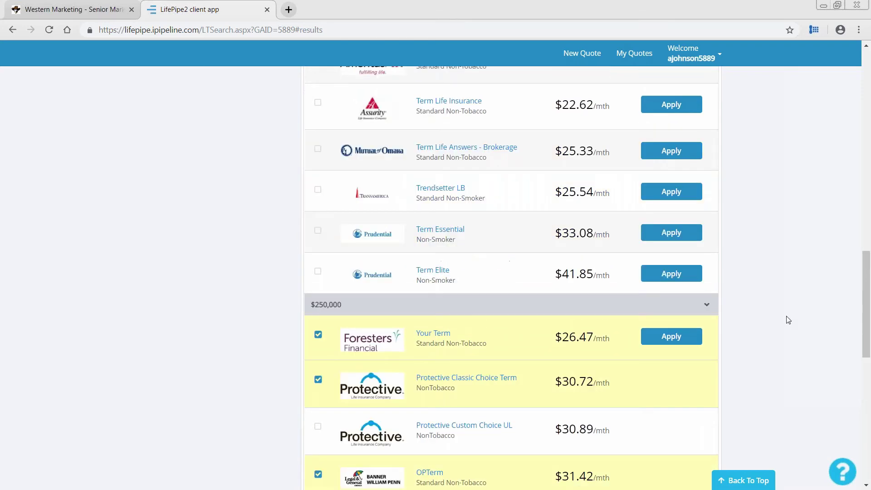
scroll(788, 319, "up", 6)
scroll(788, 320, "up", 8)
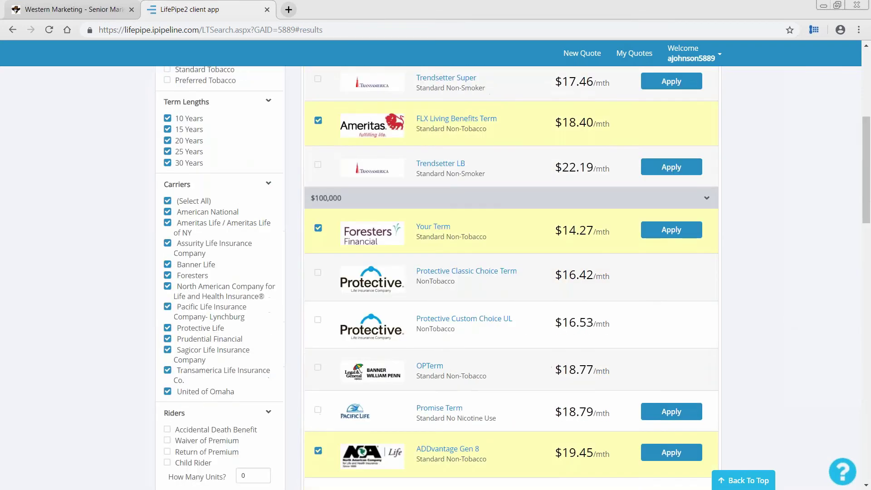
left_click(444, 154)
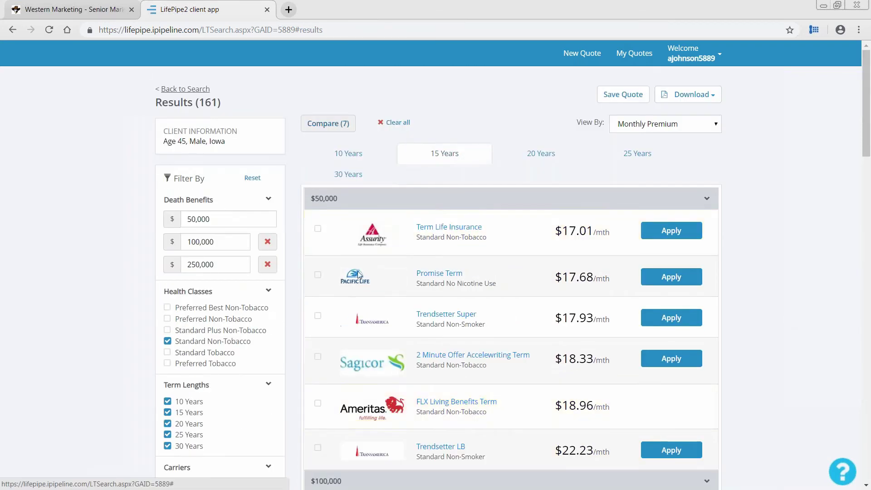
Step: Mark Assurity's Term Life Insurance and Transamerica's Trendsetter Super for comparison in the 15-year $50,000 results
left_click(317, 229)
left_click(318, 316)
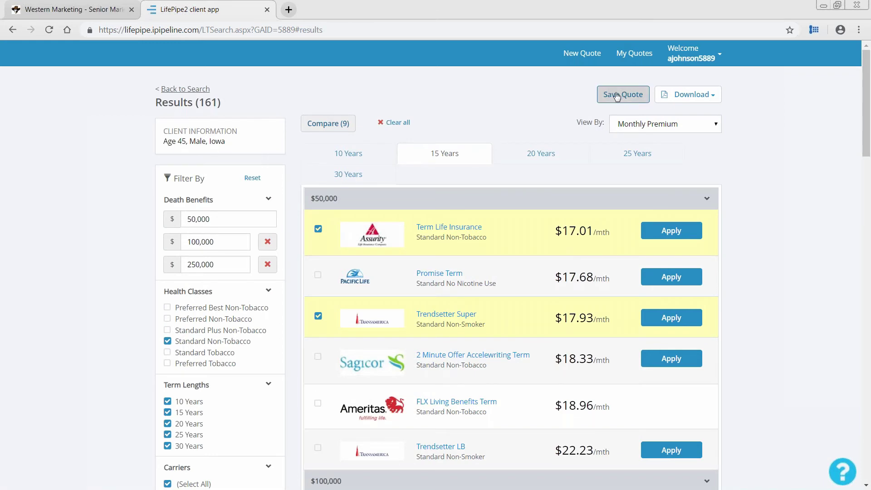
Step: Download the List Report of the selected products to the Documents library, replacing the existing ListReport.pdf, and close the opened report
left_click(688, 94)
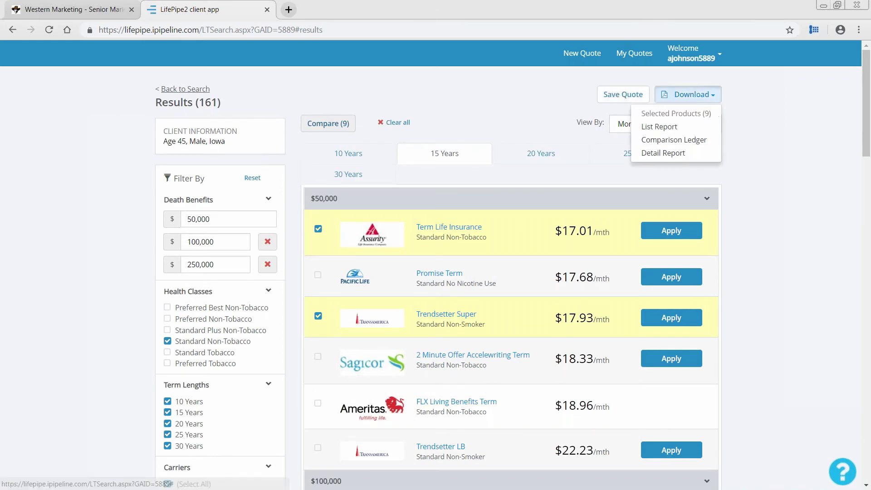
left_click(660, 126)
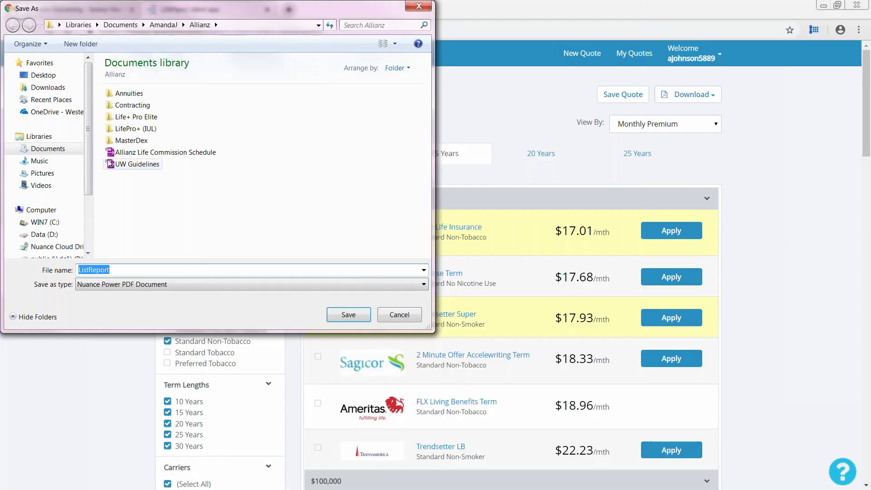
left_click(50, 149)
left_click(348, 314)
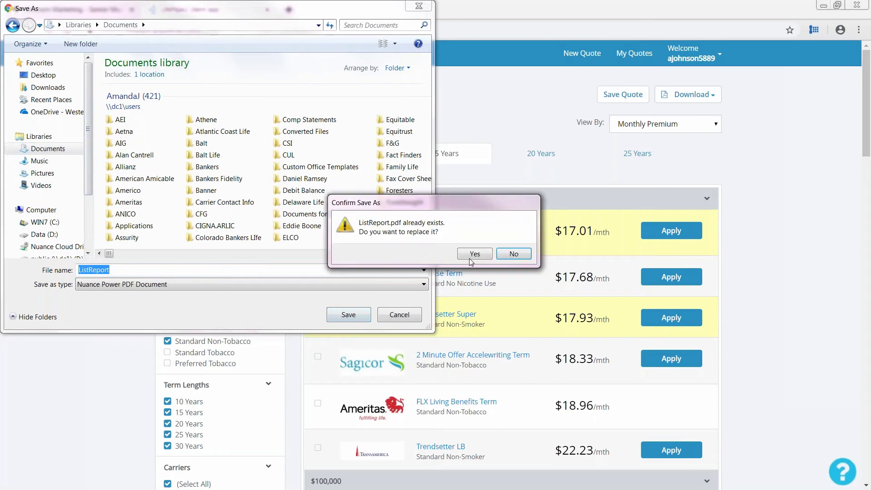
left_click(472, 256)
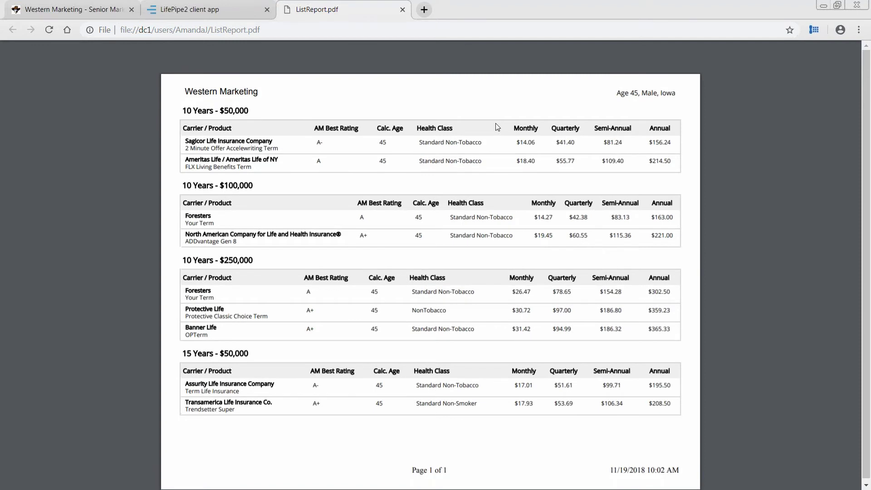
left_click(402, 9)
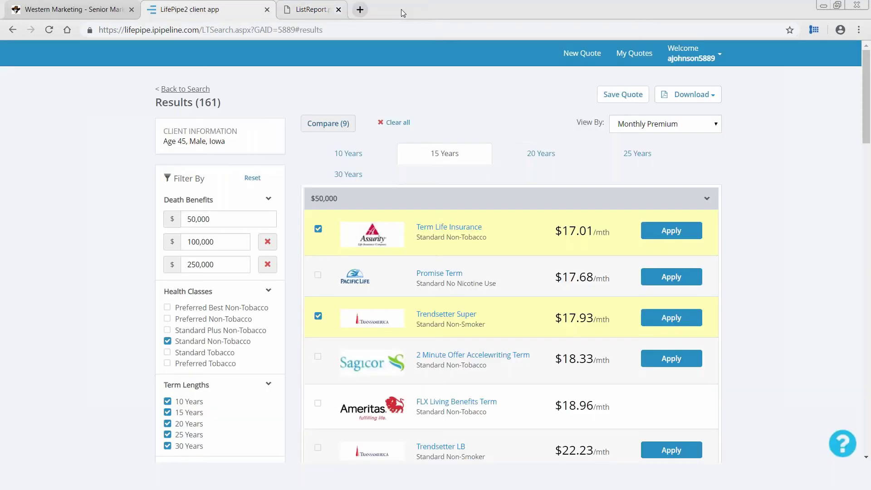
Step: Return to the quote search form and change the product type to Guaranteed Universal Life (GUL)
left_click(184, 90)
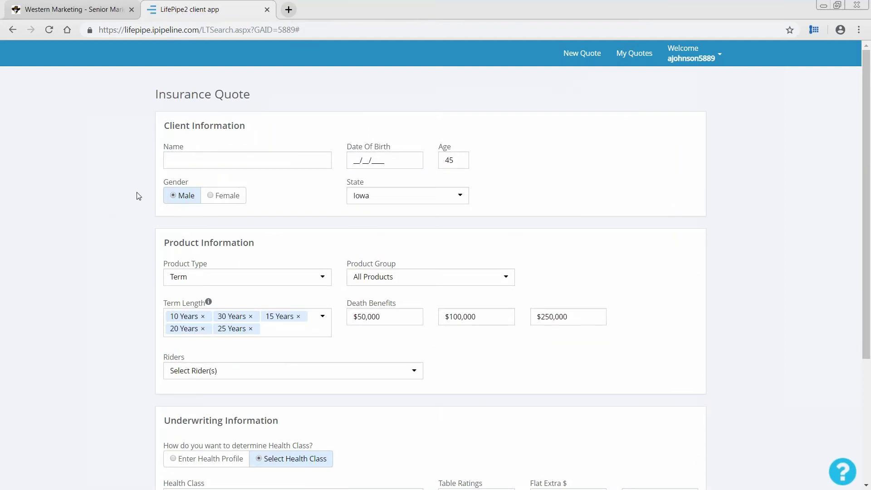
scroll(137, 195, "down", 2)
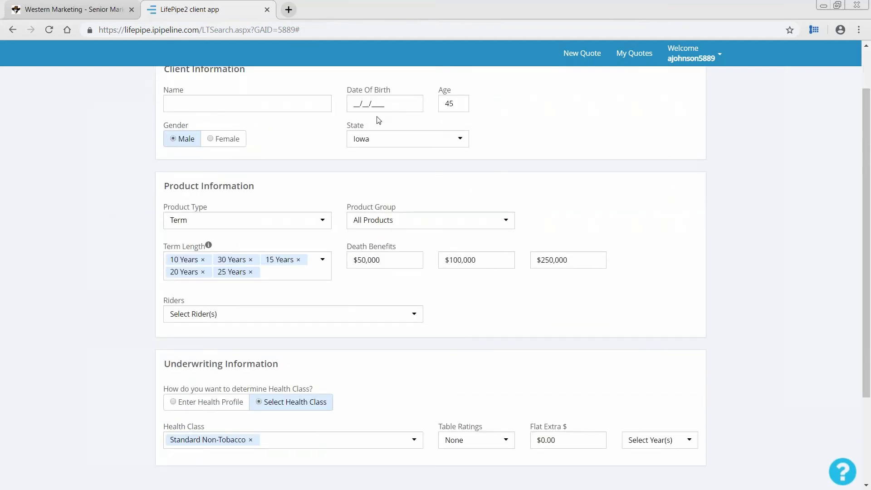
left_click(229, 224)
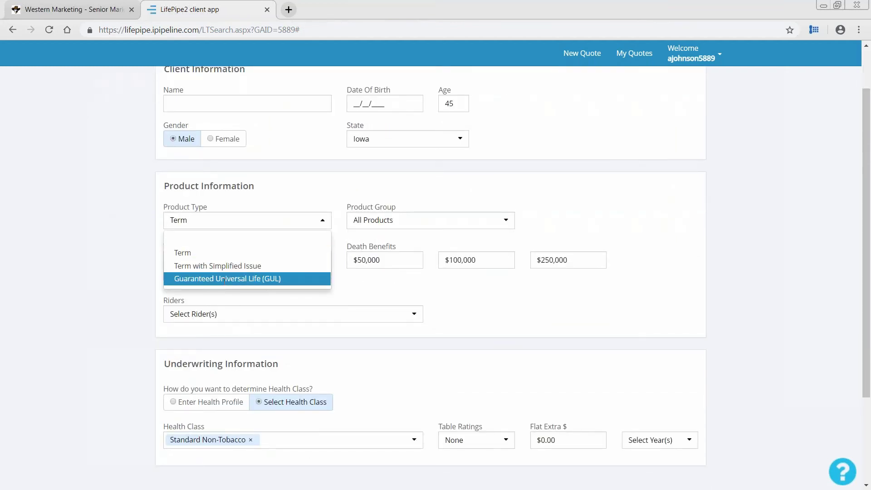
left_click(225, 279)
Step: Set the maturity ages for the GUL quote to To Age 90 and To Age 100
left_click(268, 259)
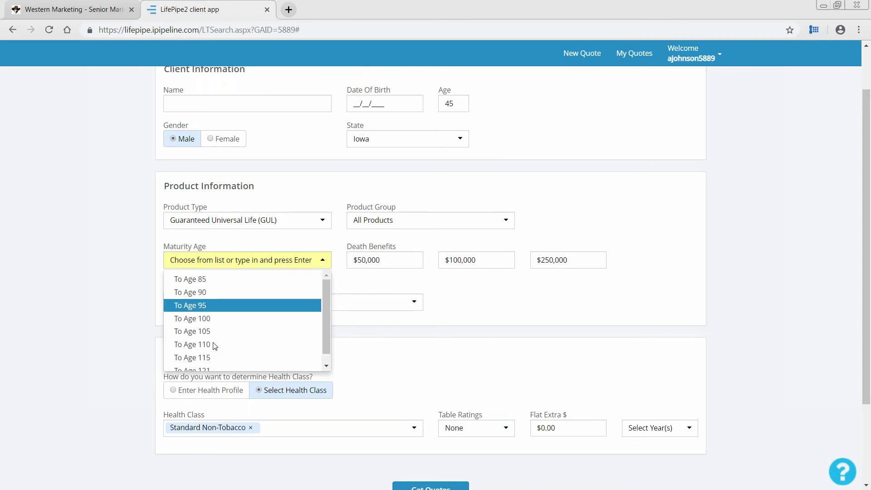
left_click(190, 292)
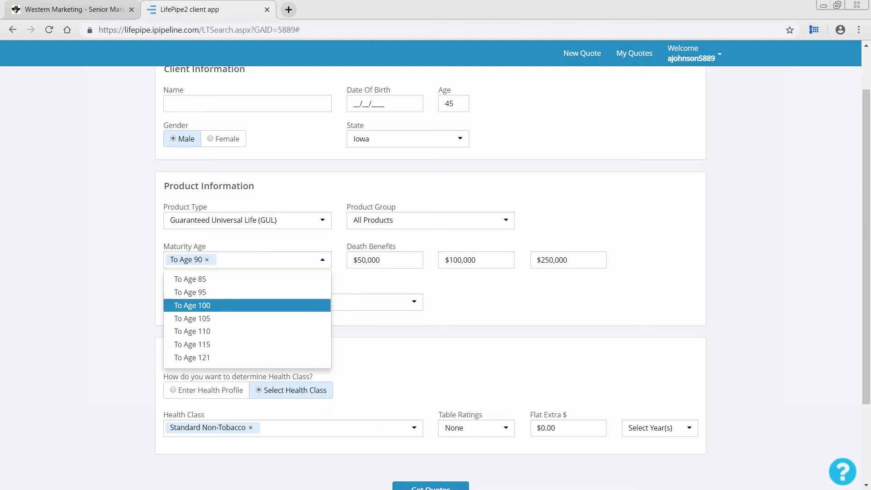
left_click(192, 305)
left_click(128, 301)
Step: Get the GUL quotes and view the results by monthly premium
scroll(127, 299, "down", 3)
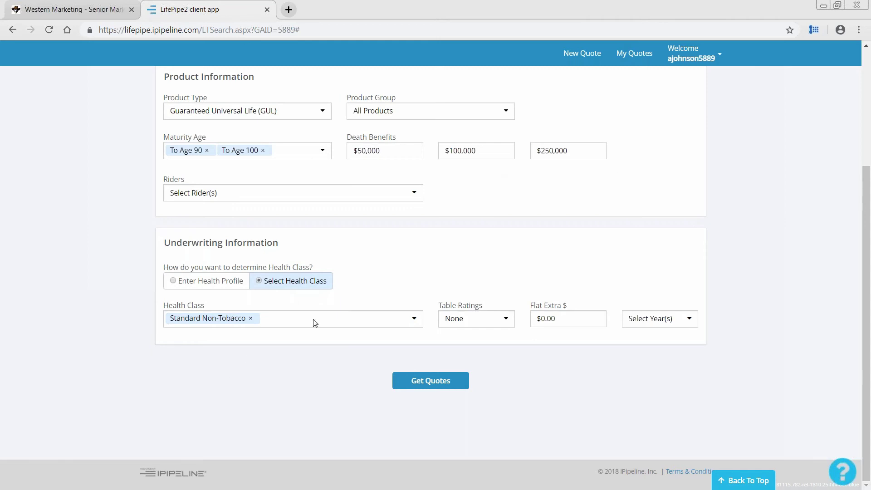
left_click(429, 379)
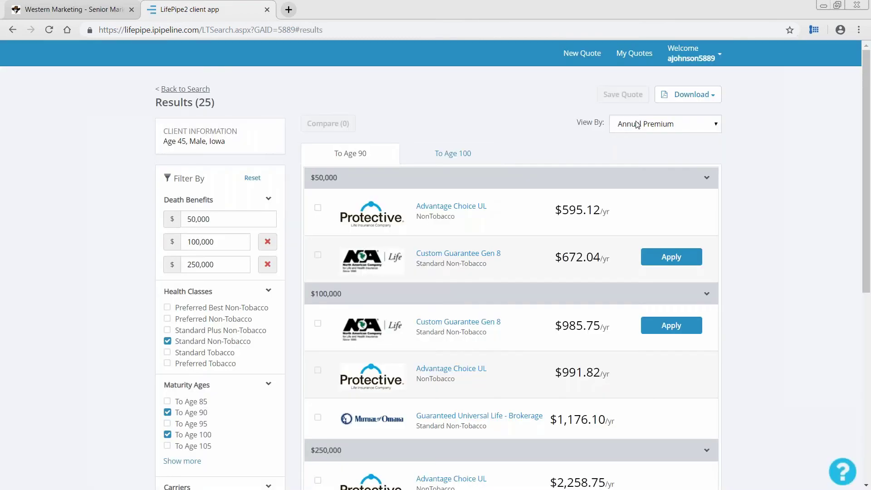
left_click(637, 125)
left_click(702, 170)
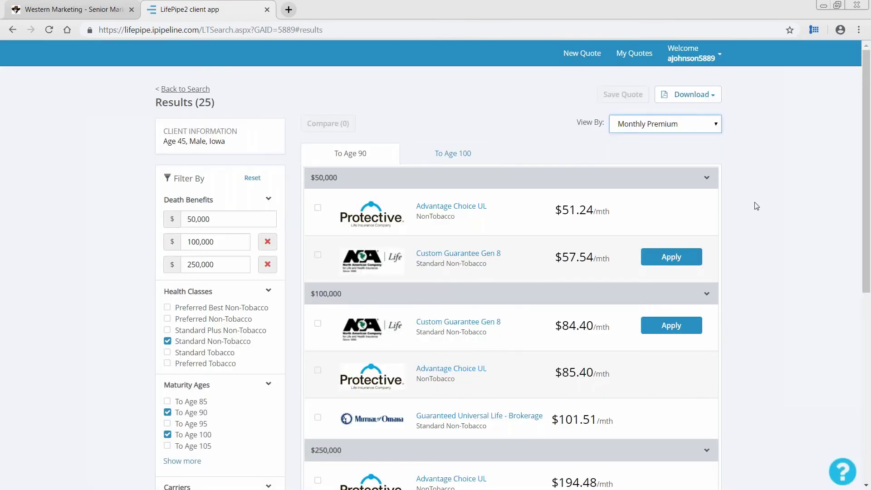
Step: Examine the To Age 90 GUL quotes for each death benefit and the filters offered beside them
scroll(315, 125, "down", 1)
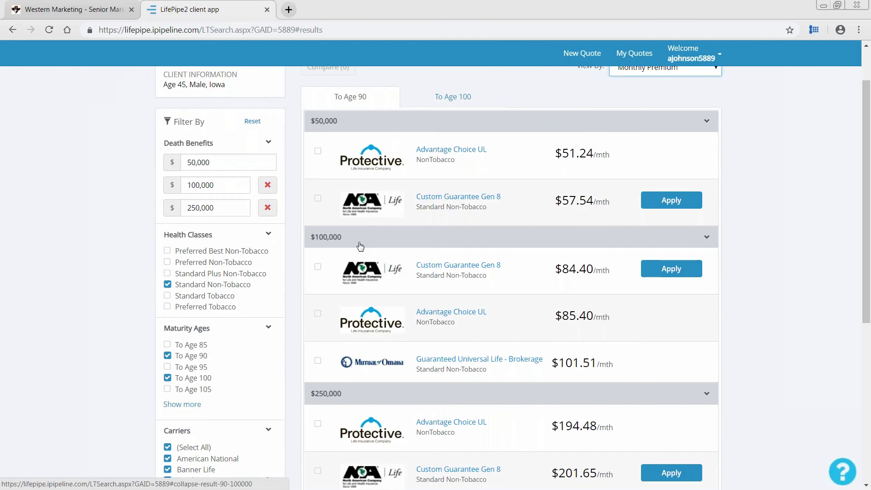
scroll(360, 245, "down", 1)
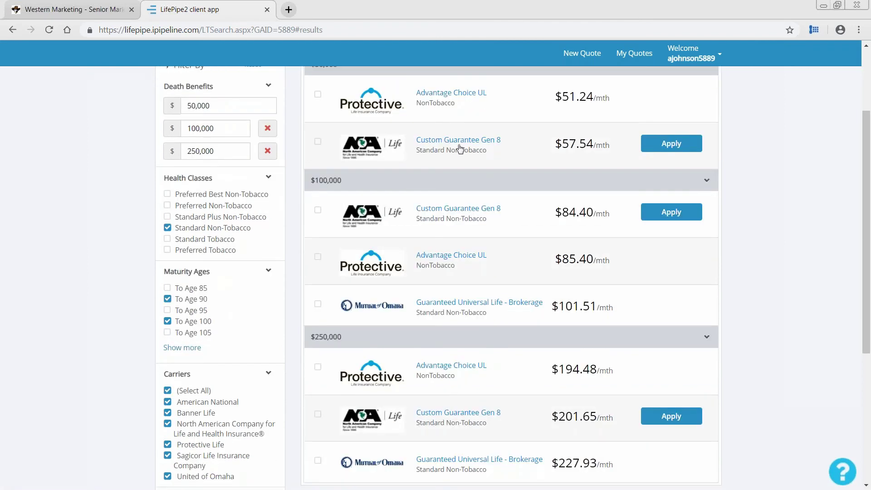
scroll(487, 217, "down", 2)
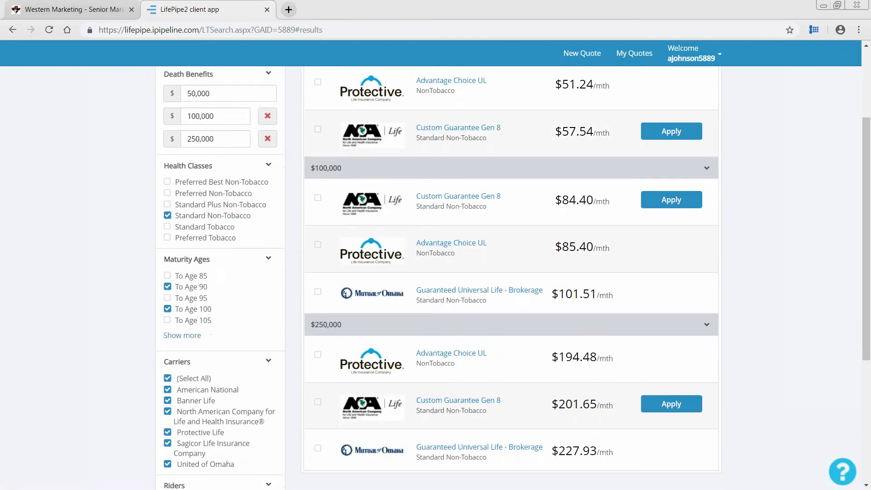
scroll(499, 231, "down", 2)
scroll(499, 231, "up", 4)
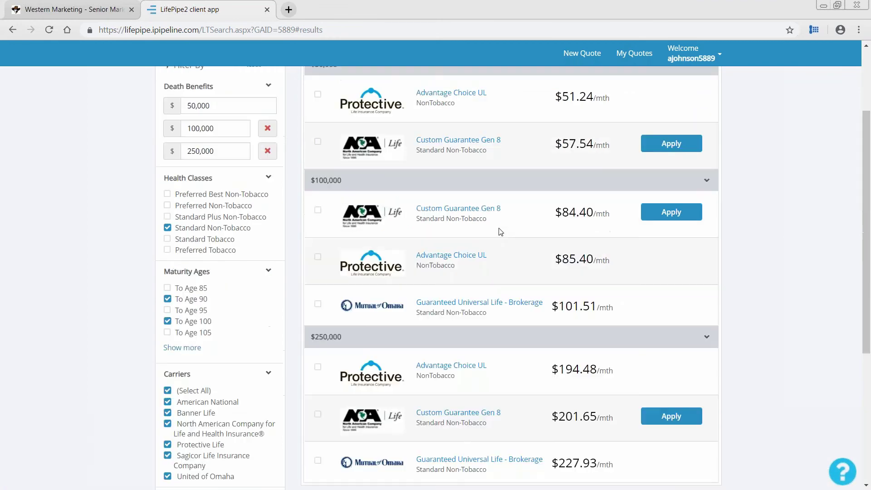
scroll(499, 233, "up", 1)
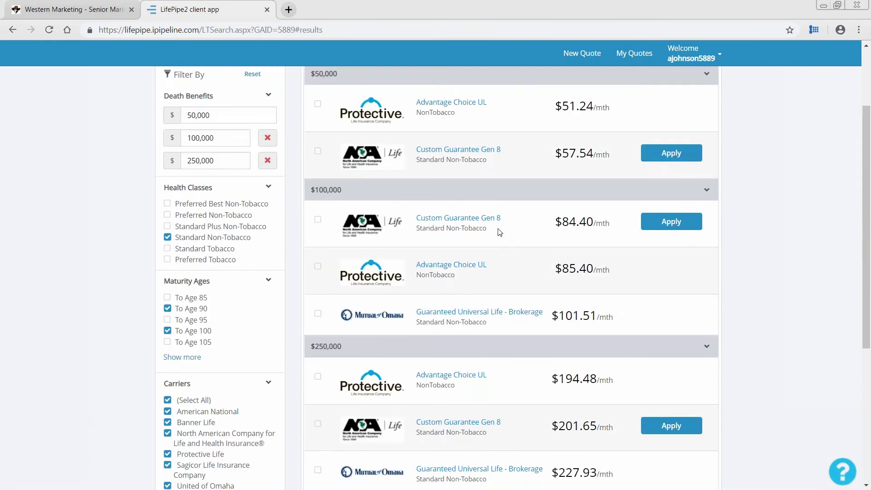
scroll(499, 233, "up", 1)
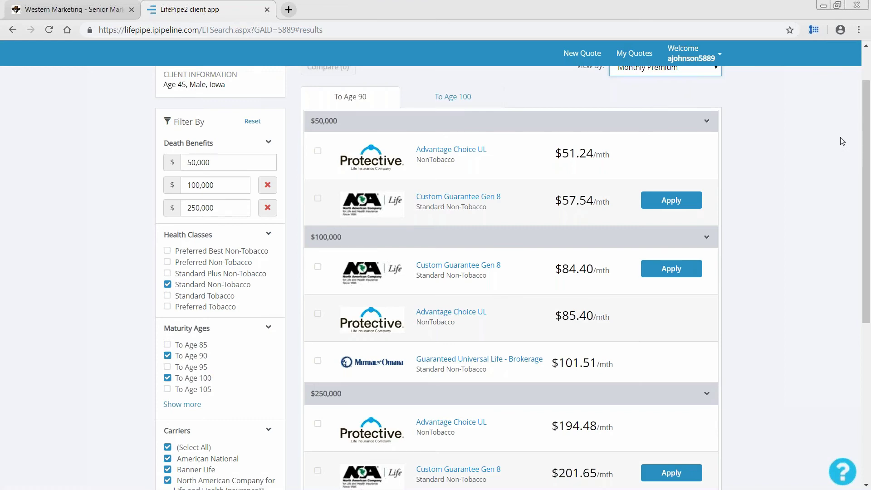
scroll(841, 142, "down", 1)
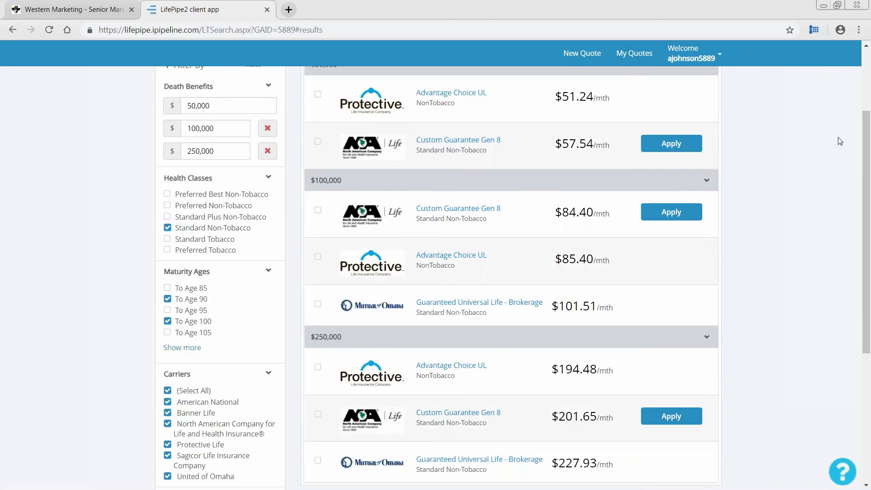
scroll(840, 141, "up", 2)
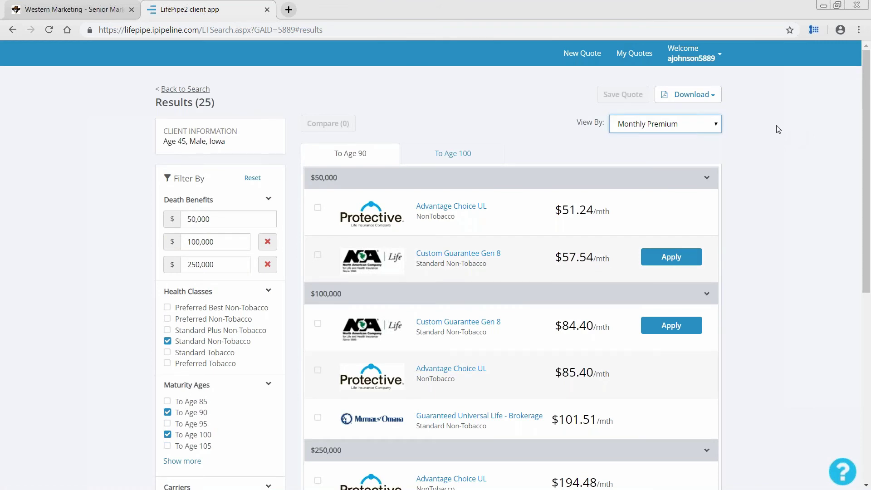
scroll(778, 129, "down", 6)
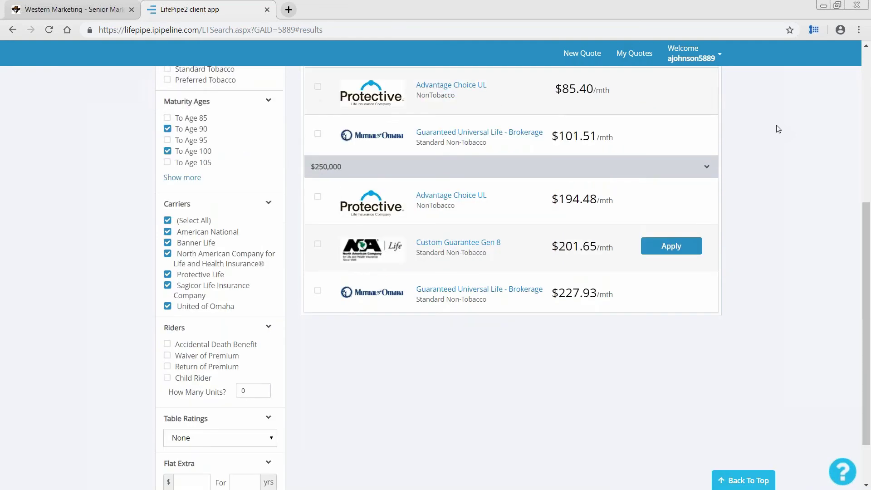
scroll(779, 130, "up", 5)
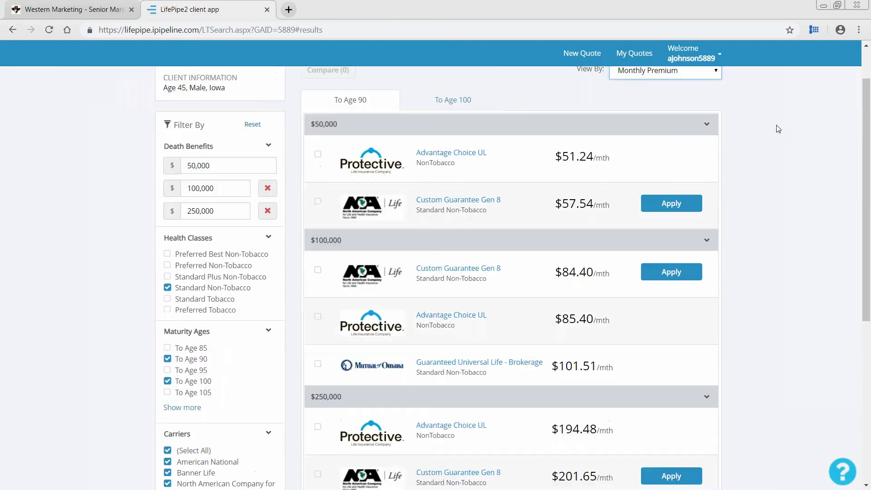
scroll(778, 129, "up", 1)
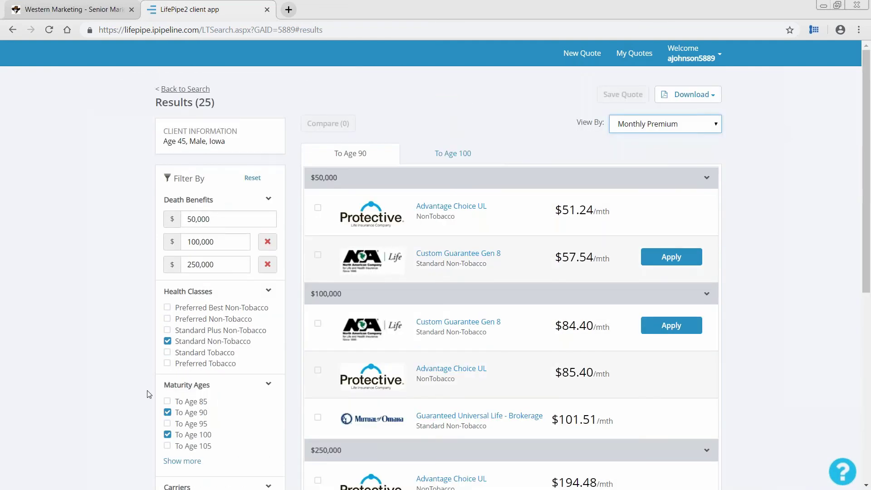
Step: Add the Preferred Non-Tobacco health class and the To Age 105 maturity age to the results filters
scroll(169, 217, "down", 2)
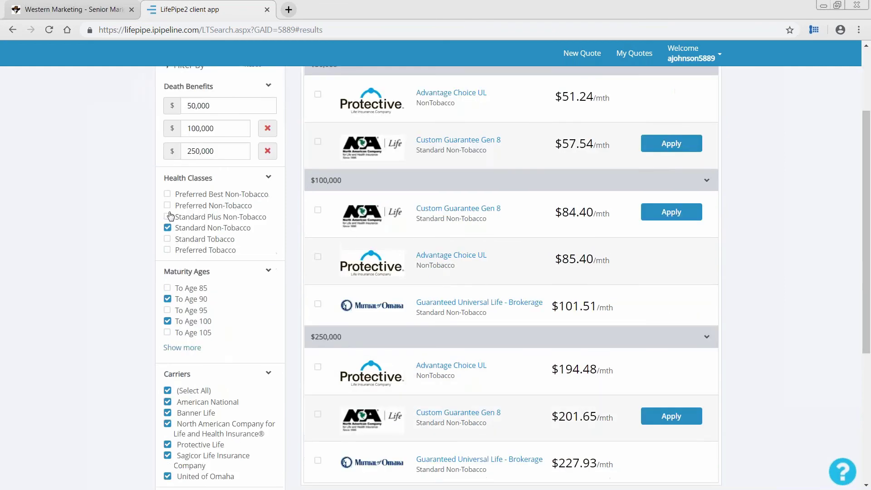
left_click(168, 207)
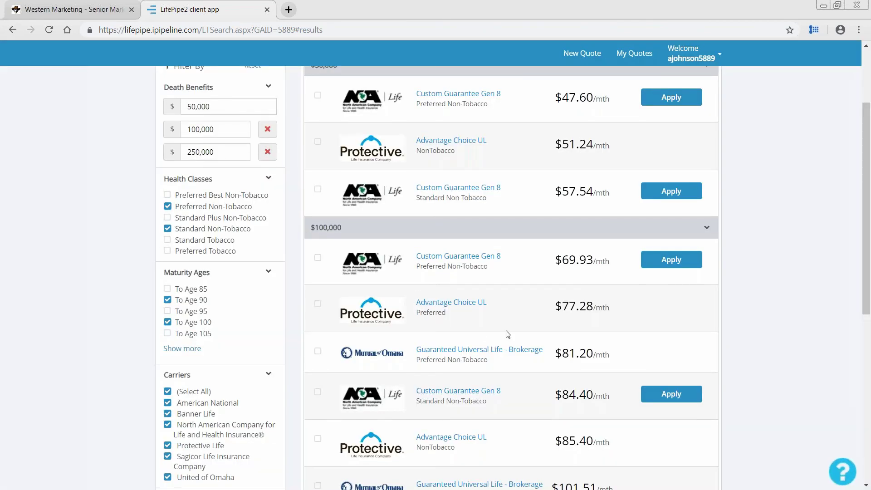
scroll(508, 334, "up", 3)
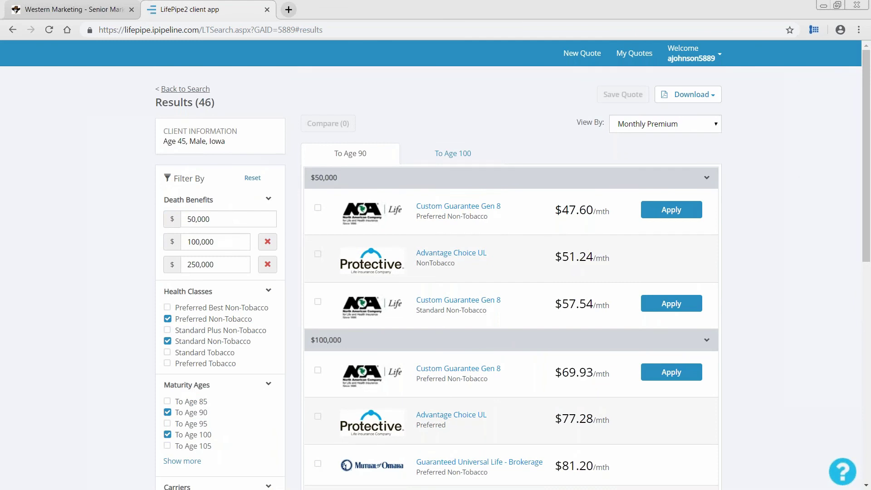
scroll(775, 270, "down", 2)
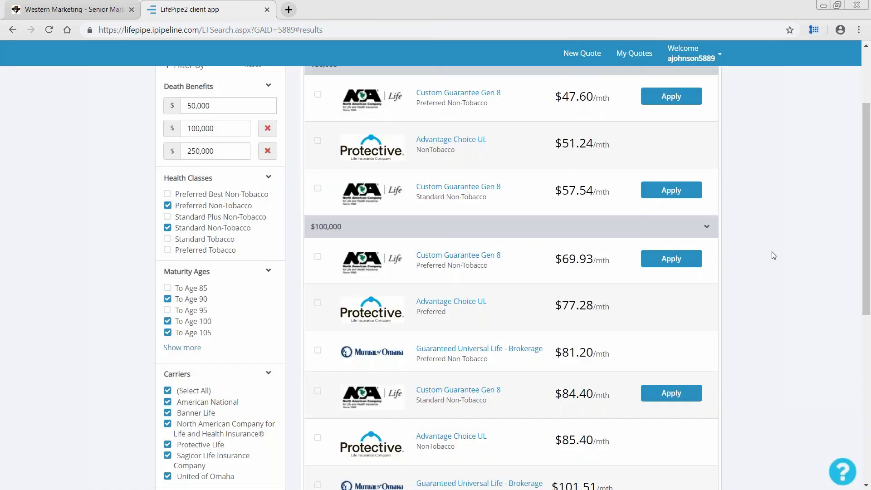
Step: Review the updated quotes with the rider, table rating and flat extra filters, and check the account options
scroll(774, 256, "down", 8)
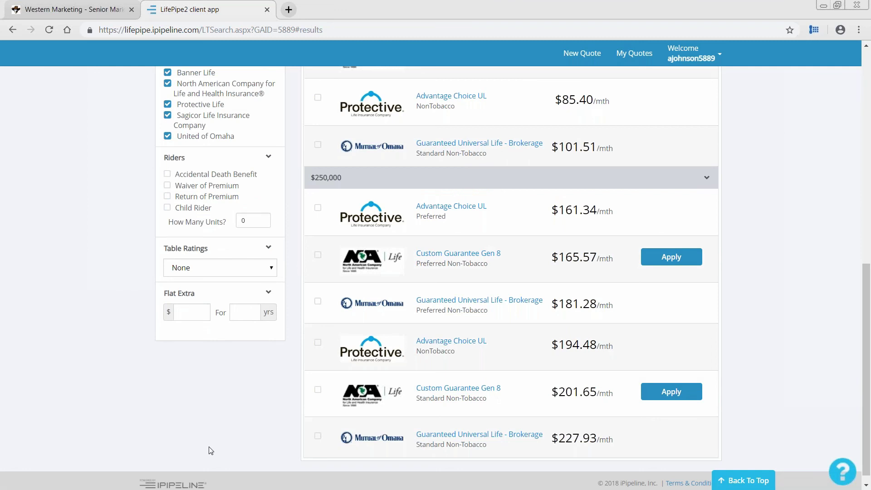
scroll(211, 449, "up", 1)
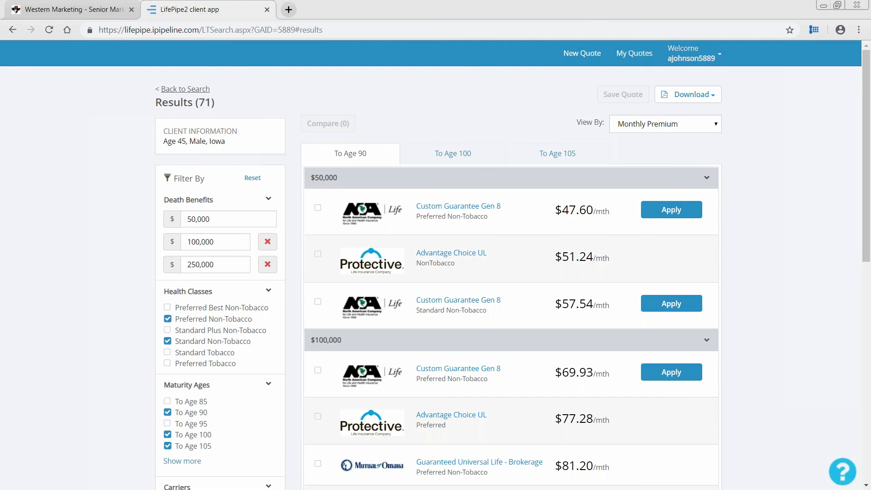
left_click(704, 60)
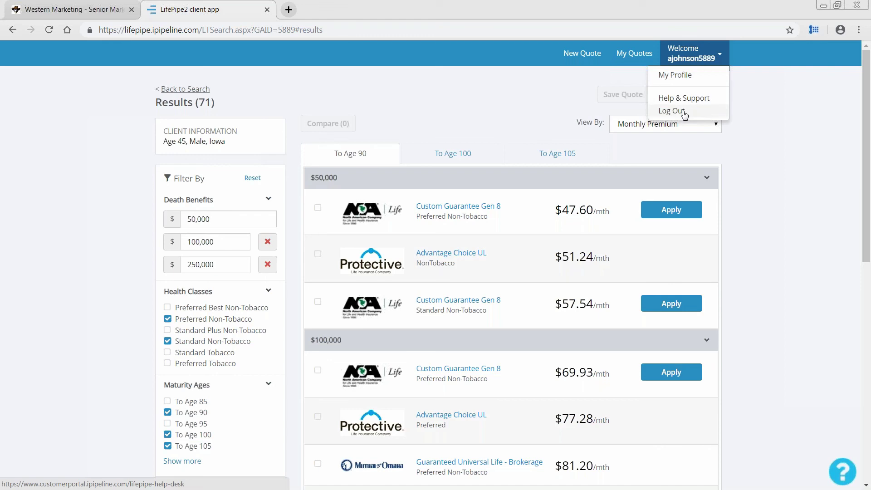
left_click(782, 97)
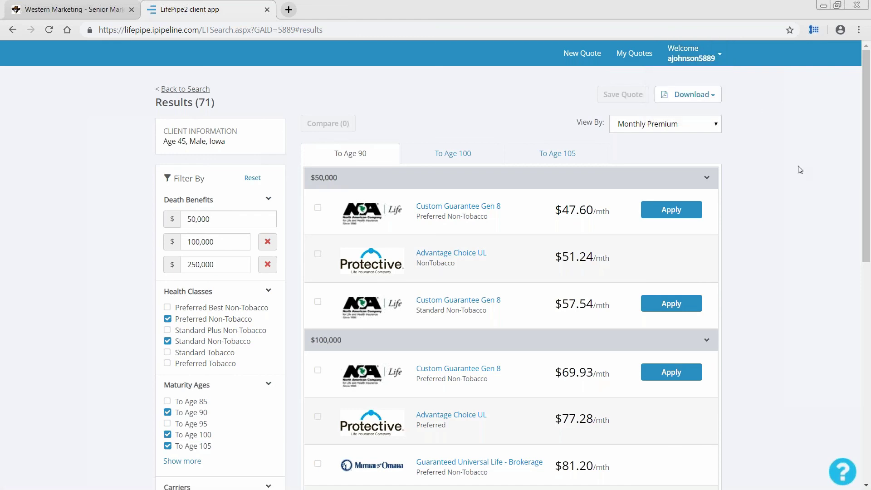
scroll(800, 170, "down", 1)
scroll(800, 169, "down", 4)
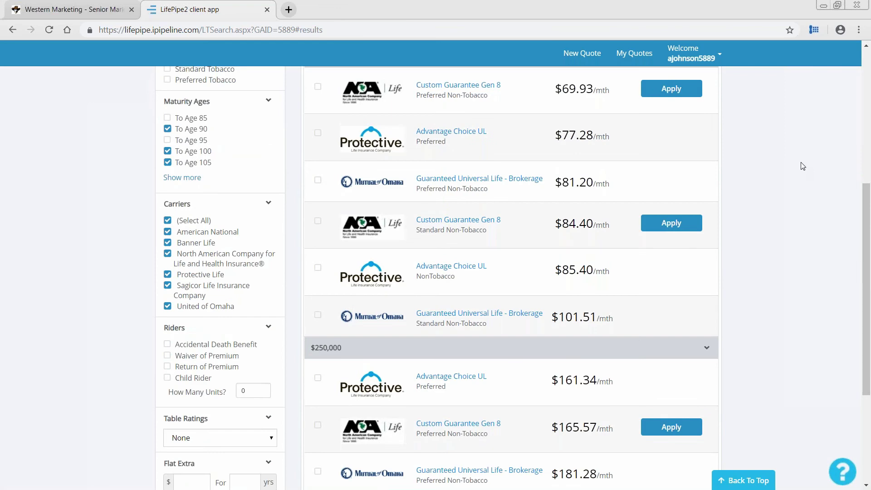
scroll(802, 167, "down", 3)
Step: Go back to the Insurance Quote form, look it over, and log out of the account
key("alt+Left")
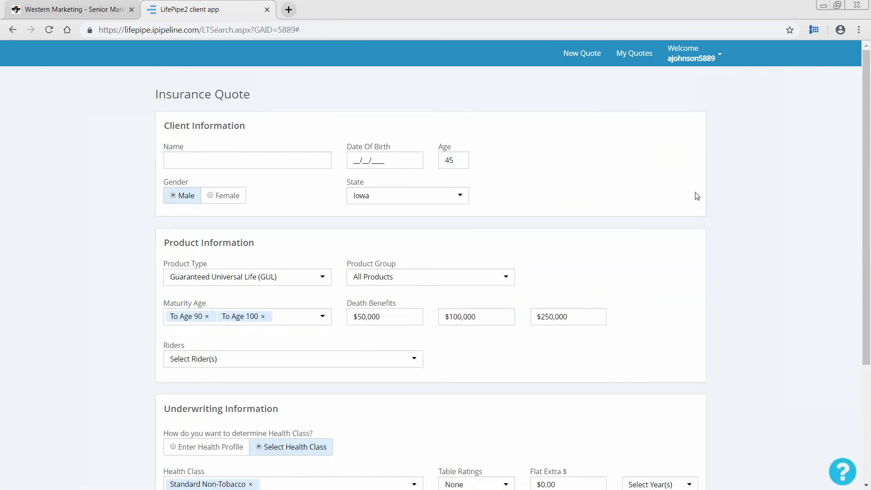
scroll(708, 190, "down", 3)
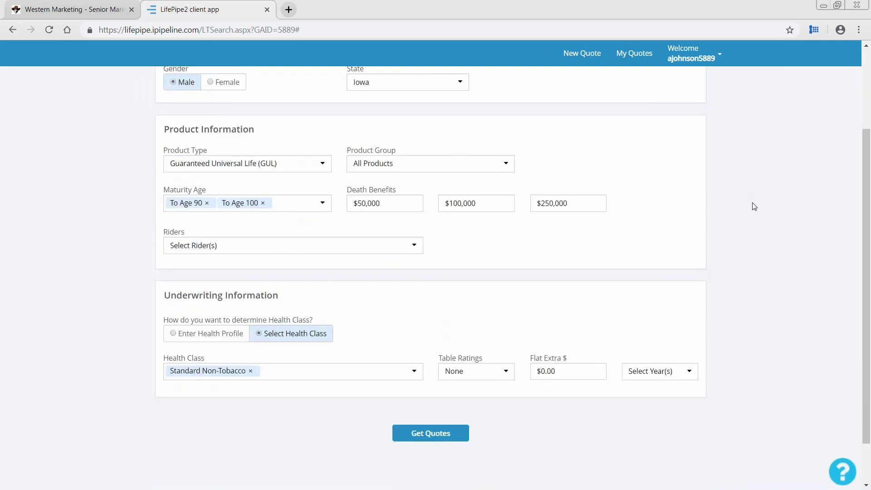
scroll(755, 207, "up", 3)
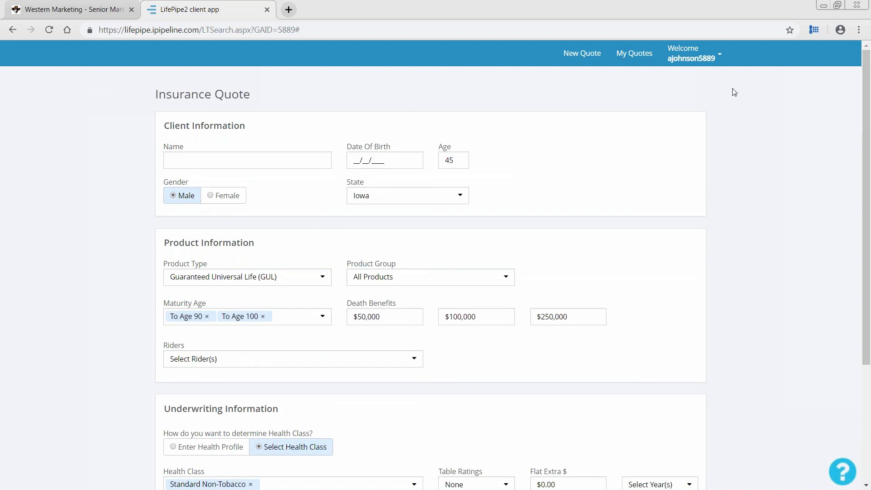
left_click(680, 58)
left_click(679, 110)
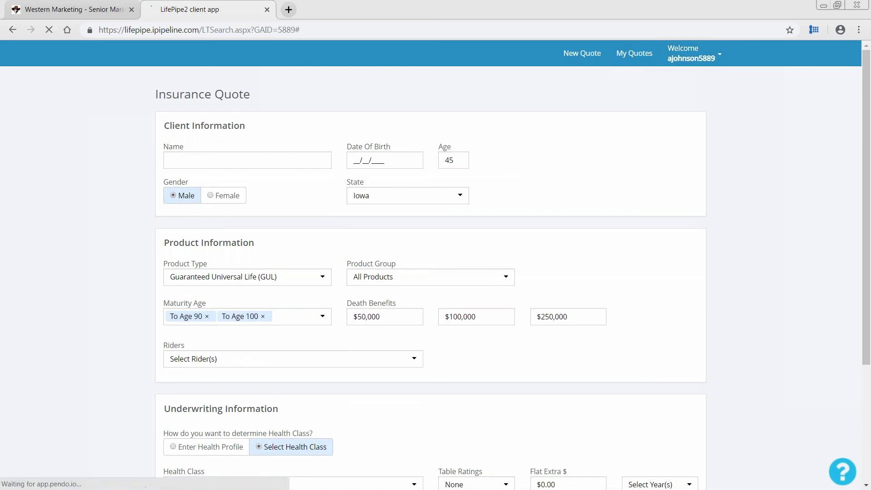